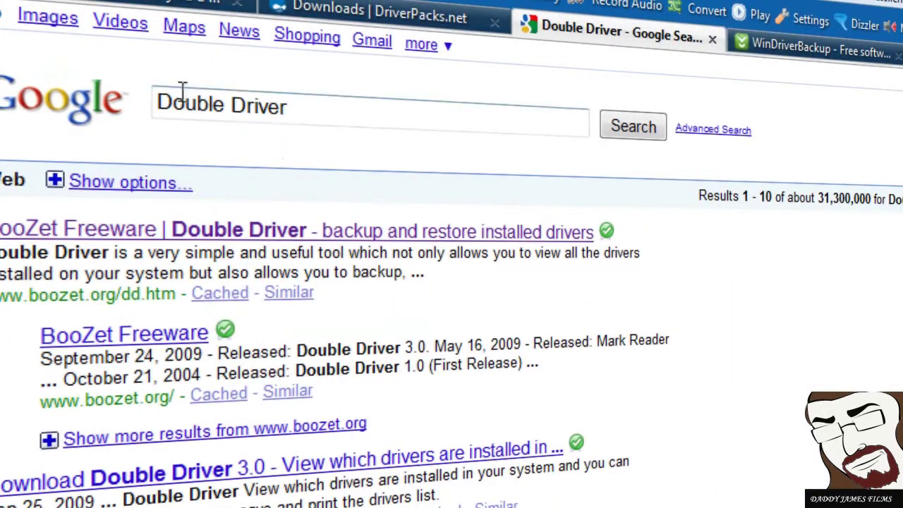
Step: Download Double Driver 3.0 (dd300.zip) from BooZet's first download mirror and save it to disk
{"action": "left_click", "coordinate": [261, 236]}
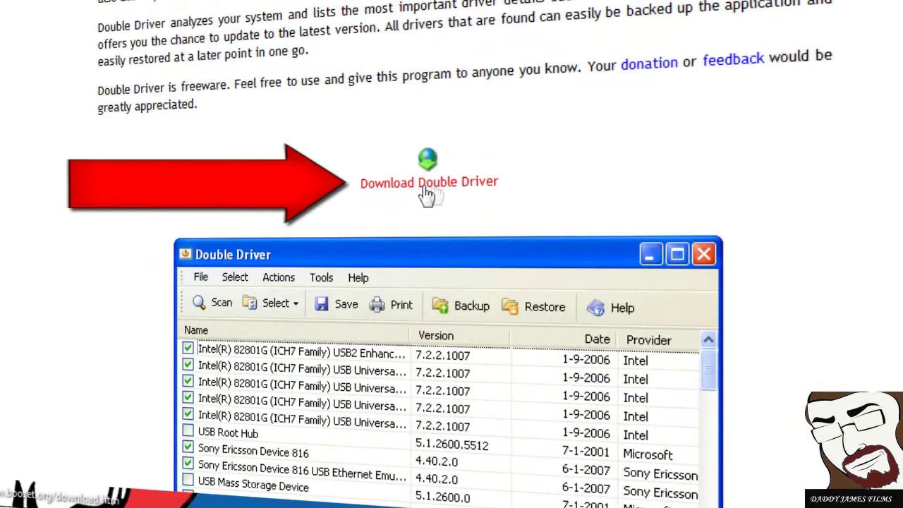
{"action": "left_click", "coordinate": [435, 186]}
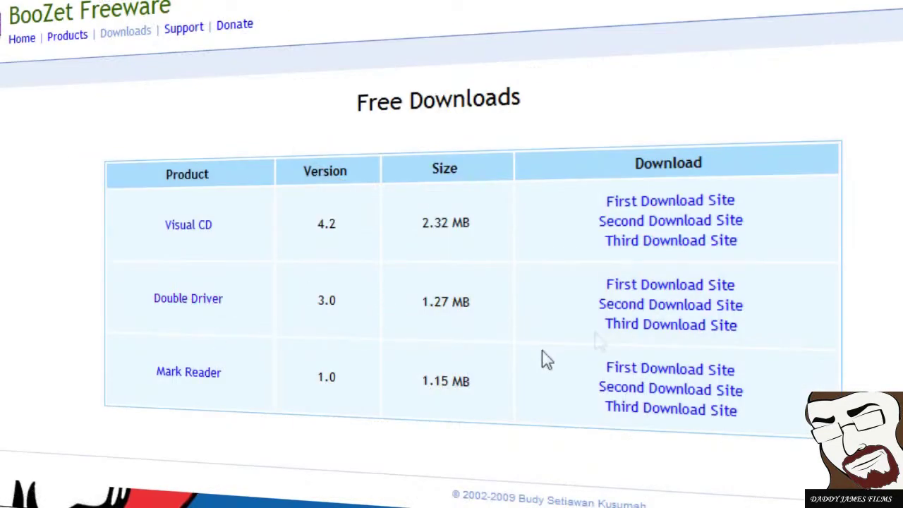
{"action": "left_click", "coordinate": [650, 291]}
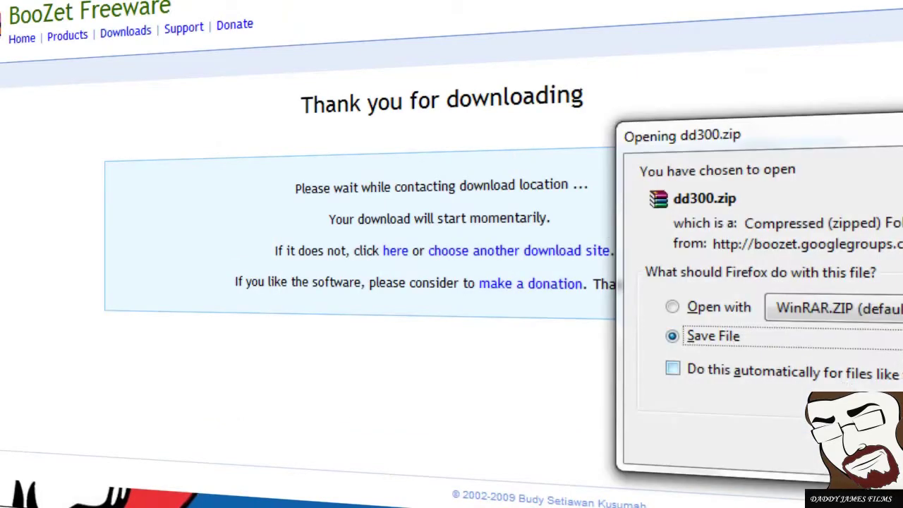
{"action": "key", "text": "Return"}
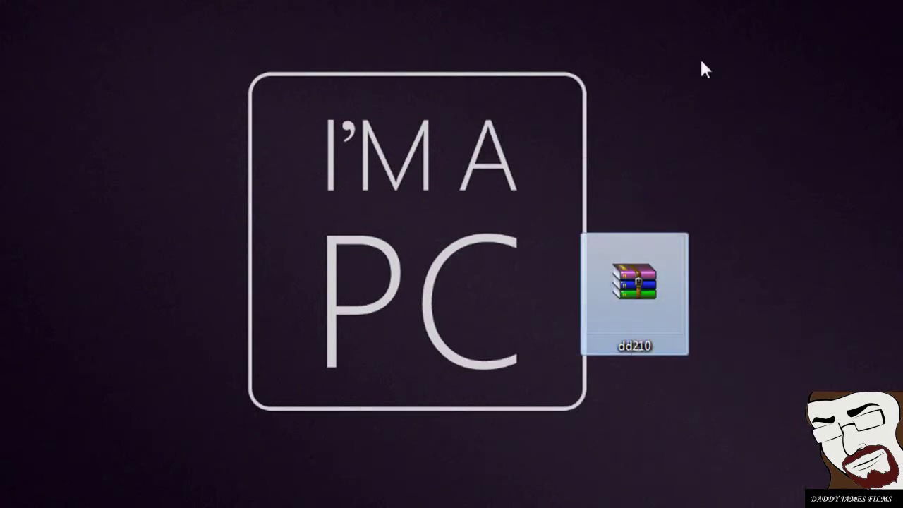
Step: Use WinRAR's 'Extract to dd210\' on the desktop dd210 archive
{"action": "right_click", "coordinate": [642, 280]}
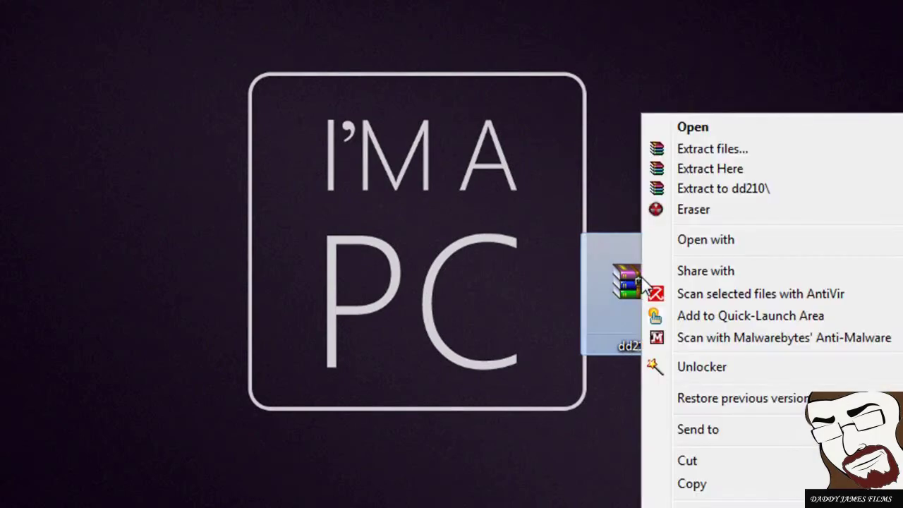
{"action": "left_click", "coordinate": [622, 289]}
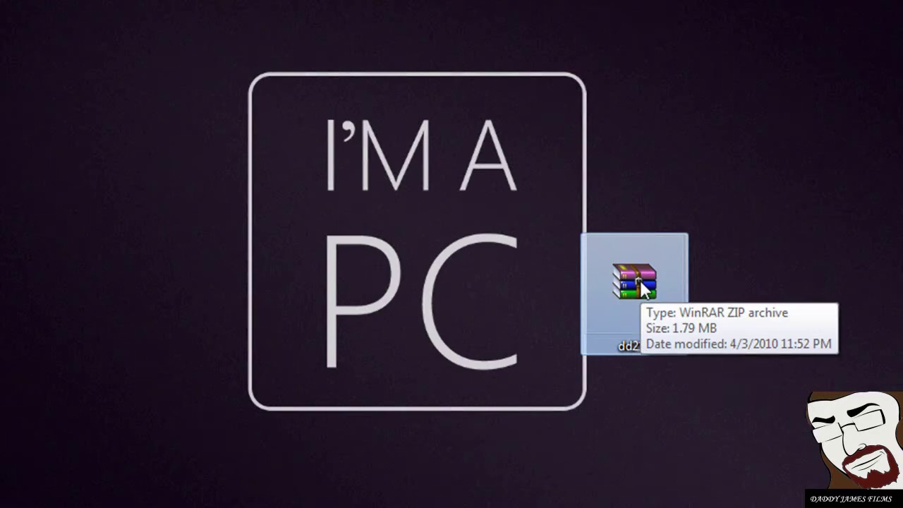
{"action": "right_click", "coordinate": [644, 286]}
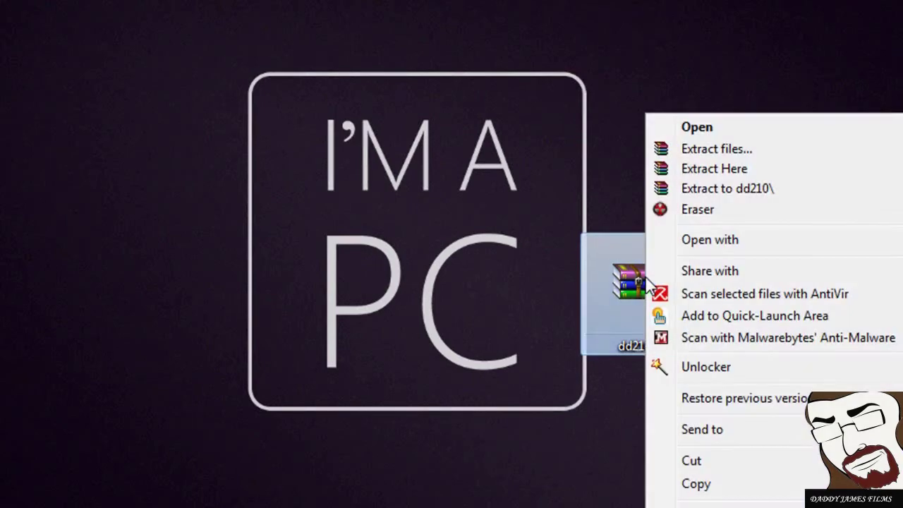
{"action": "left_click", "coordinate": [728, 189]}
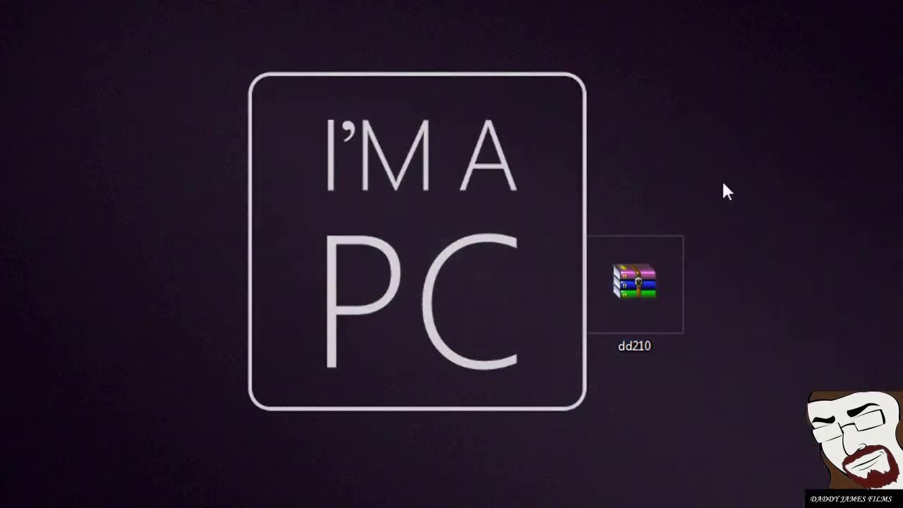
Step: Run the Double Driver installer from the dd210 folder and accept the license agreement
{"action": "double_click", "coordinate": [846, 295]}
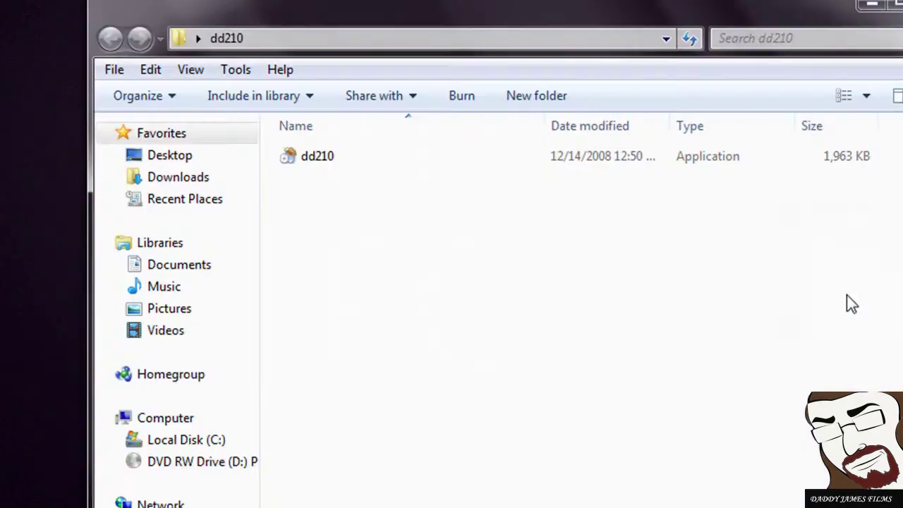
{"action": "double_click", "coordinate": [319, 158]}
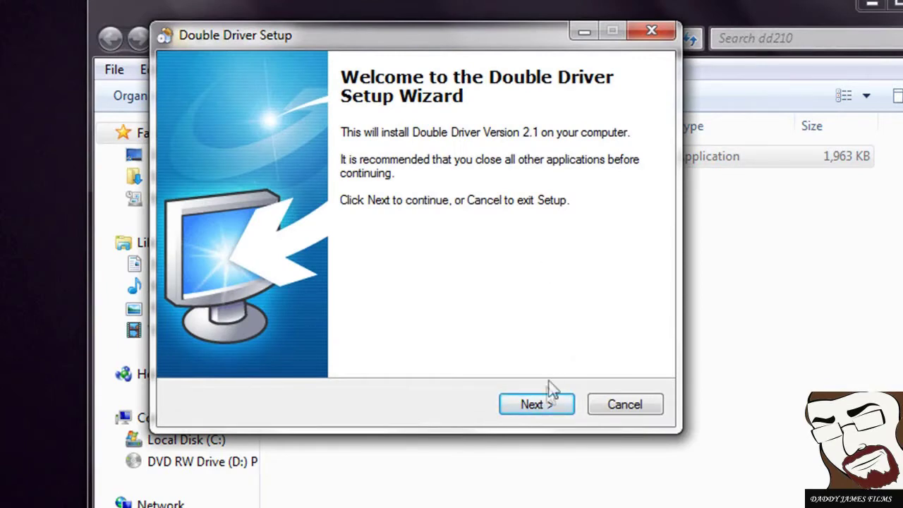
{"action": "left_click", "coordinate": [545, 404]}
{"action": "left_click", "coordinate": [205, 340]}
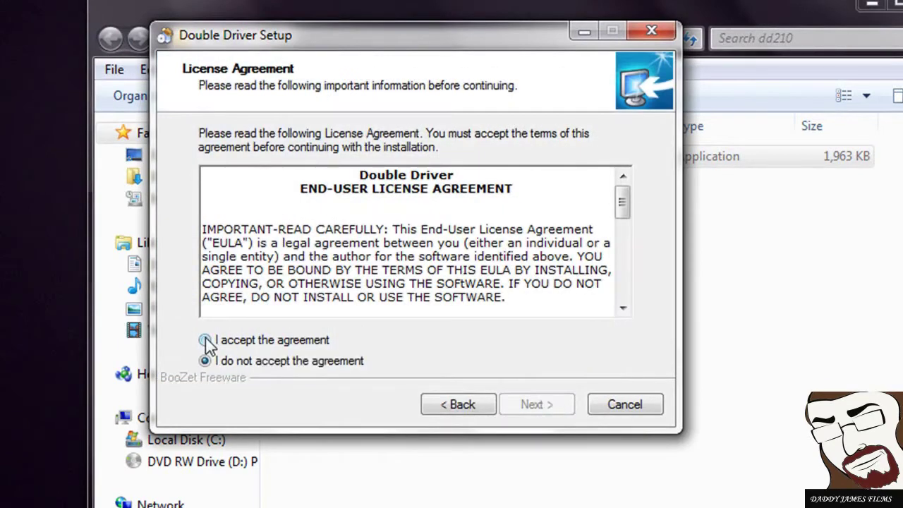
{"action": "left_click", "coordinate": [528, 404]}
Step: Keep the default install location and Start Menu folder, add a desktop icon, and launch Double Driver
{"action": "left_click", "coordinate": [528, 404]}
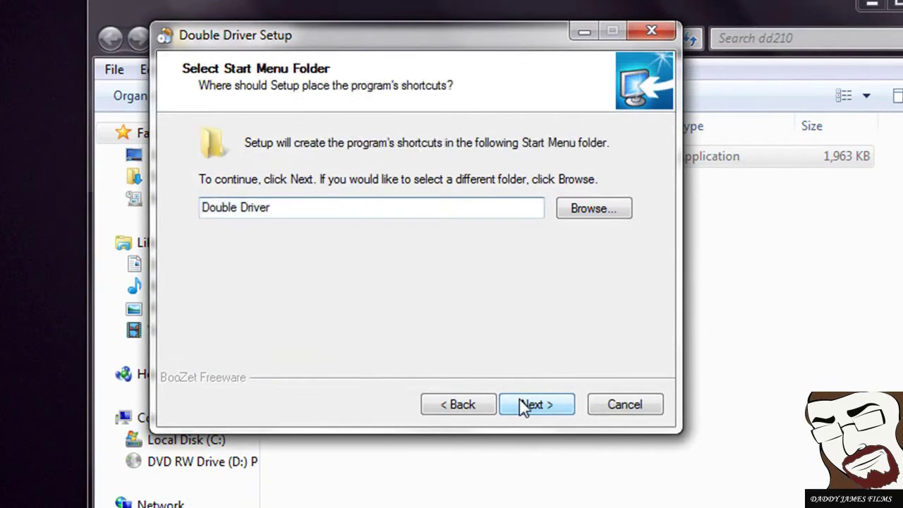
{"action": "left_click", "coordinate": [527, 404]}
{"action": "left_click", "coordinate": [527, 404]}
{"action": "left_click", "coordinate": [455, 408]}
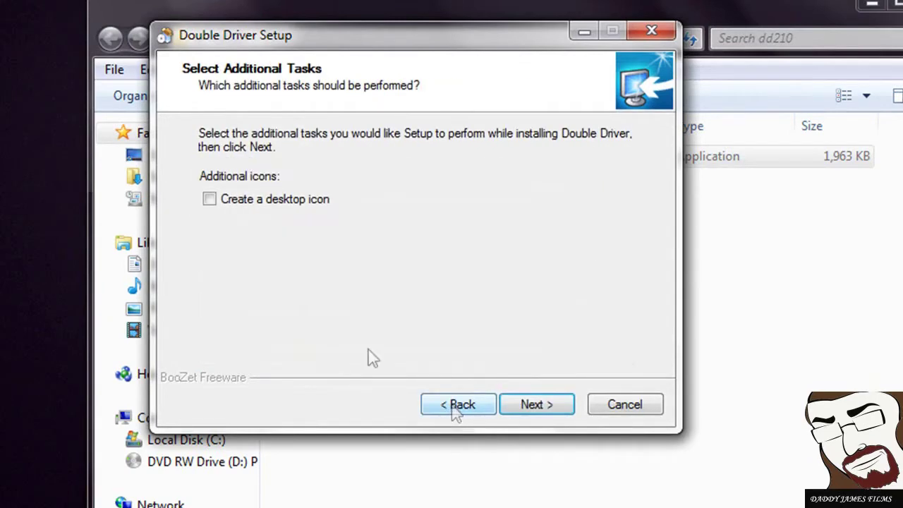
{"action": "left_click", "coordinate": [209, 200]}
{"action": "left_click", "coordinate": [537, 409]}
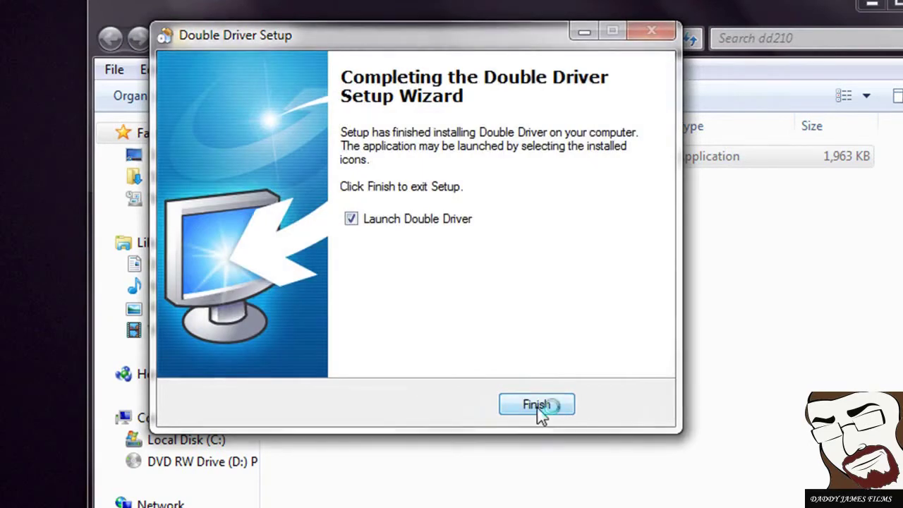
{"action": "left_click", "coordinate": [535, 412]}
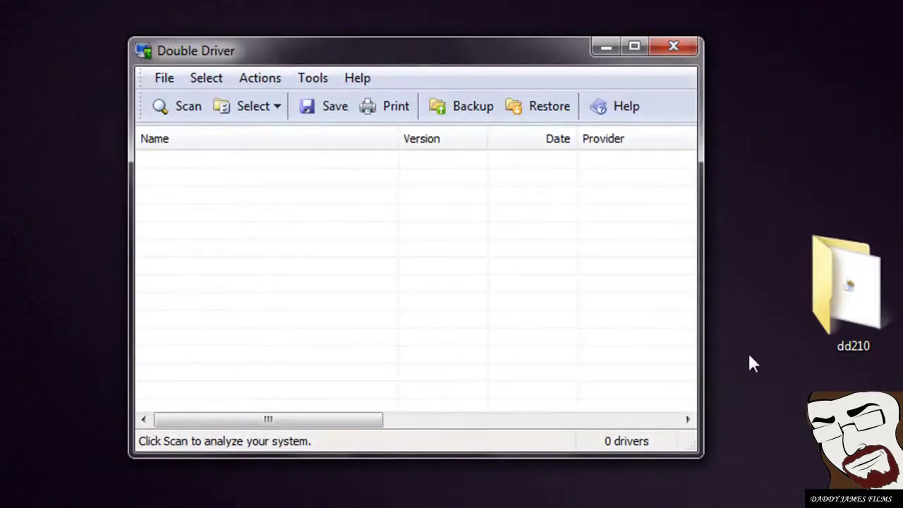
Step: Scan for installed drivers and use Select > All to tick all 98 drivers
{"action": "left_click", "coordinate": [188, 107]}
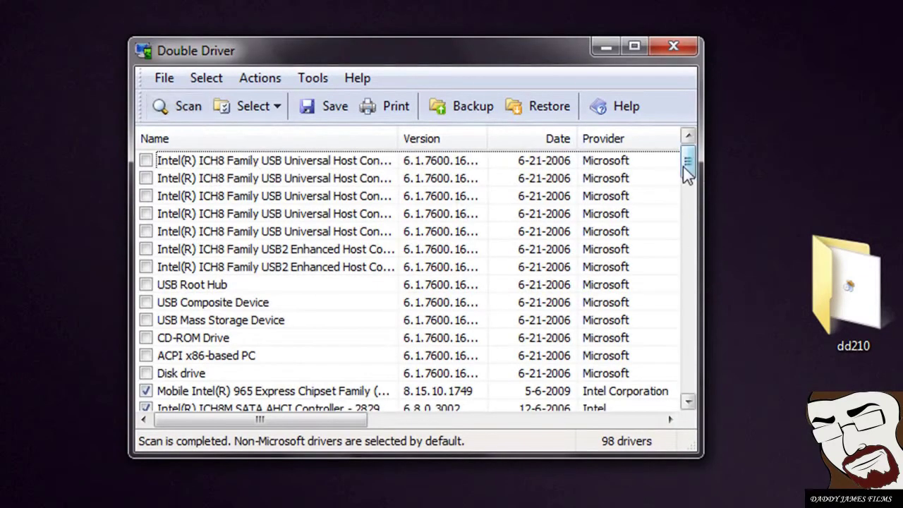
{"action": "mouse_move", "coordinate": [684, 169]}
{"action": "left_mouse_down"}
{"action": "mouse_move", "coordinate": [689, 377]}
{"action": "mouse_move", "coordinate": [693, 257]}
{"action": "mouse_move", "coordinate": [679, 162]}
{"action": "left_mouse_up"}
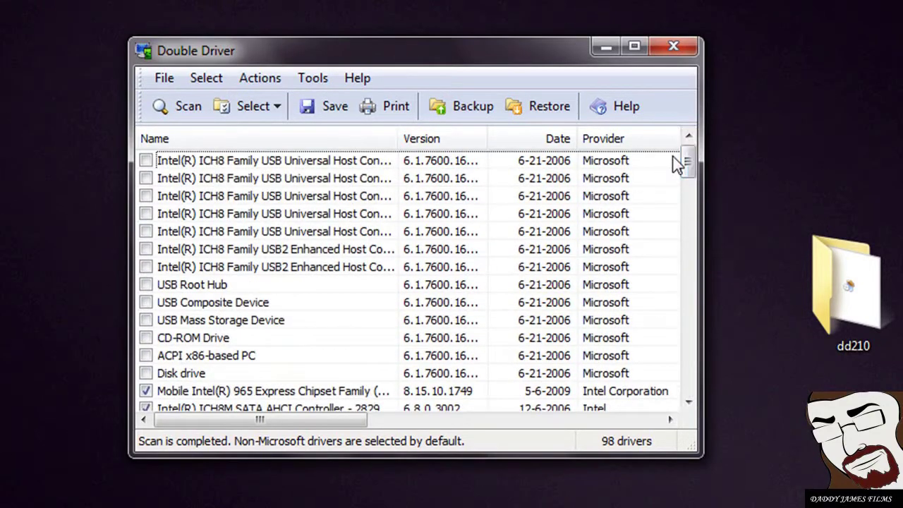
{"action": "left_click", "coordinate": [273, 109]}
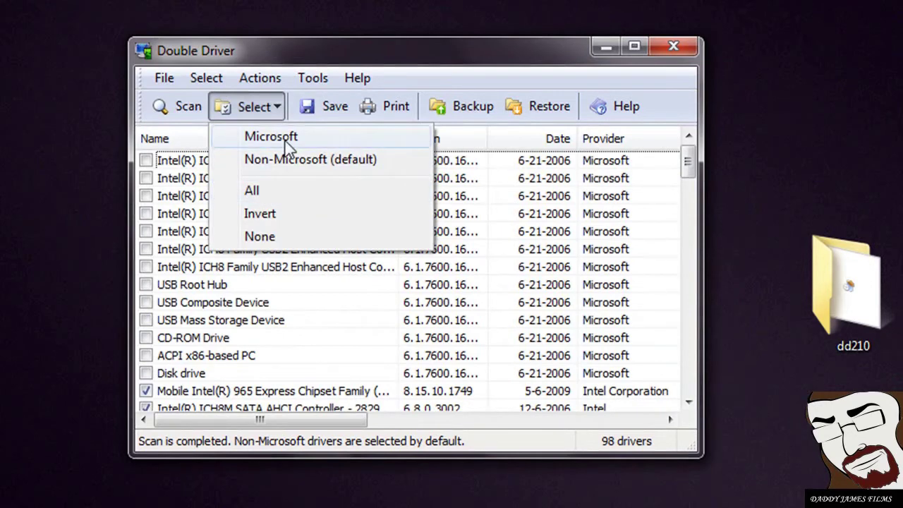
{"action": "left_click", "coordinate": [275, 196]}
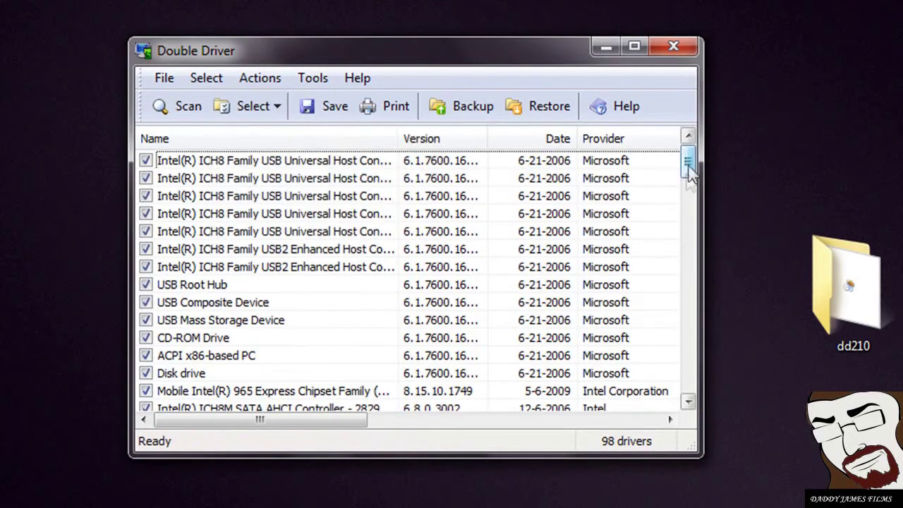
{"action": "left_click_drag", "start_coordinate": [689, 170], "coordinate": [688, 137]}
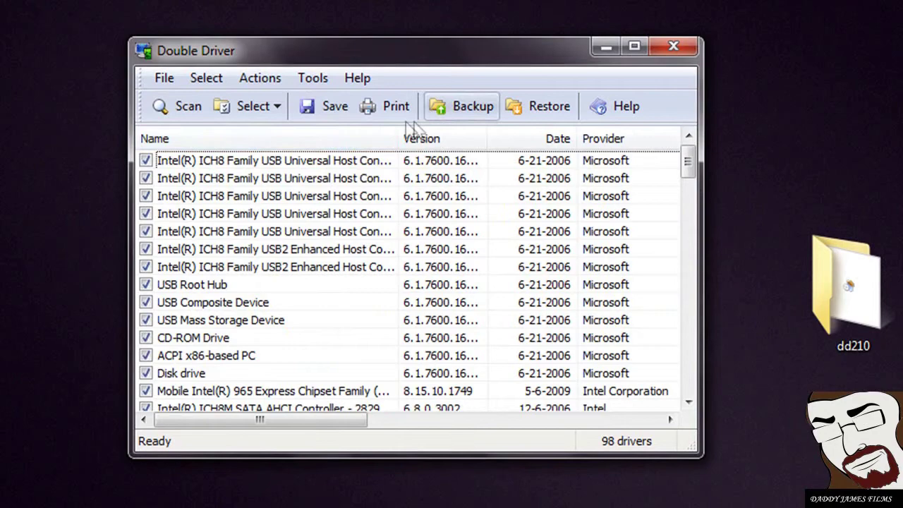
Step: Back up the ticked drivers to a new desktop folder 'dd driverbackup' and dismiss the completion report
{"action": "left_click", "coordinate": [483, 104]}
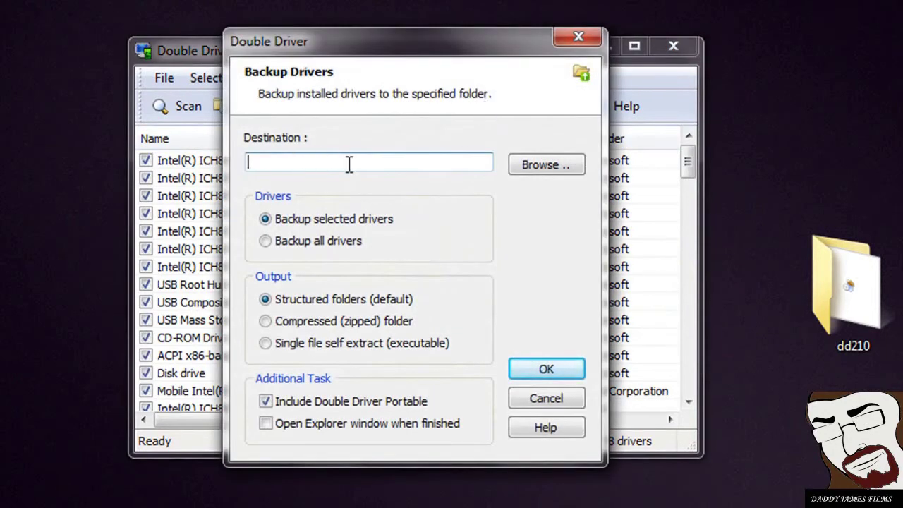
{"action": "left_click", "coordinate": [520, 166]}
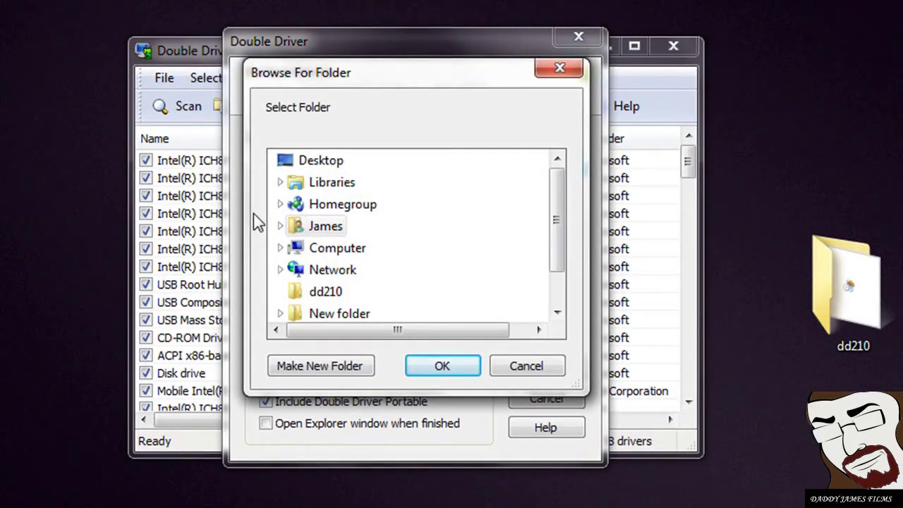
{"action": "left_click", "coordinate": [337, 162]}
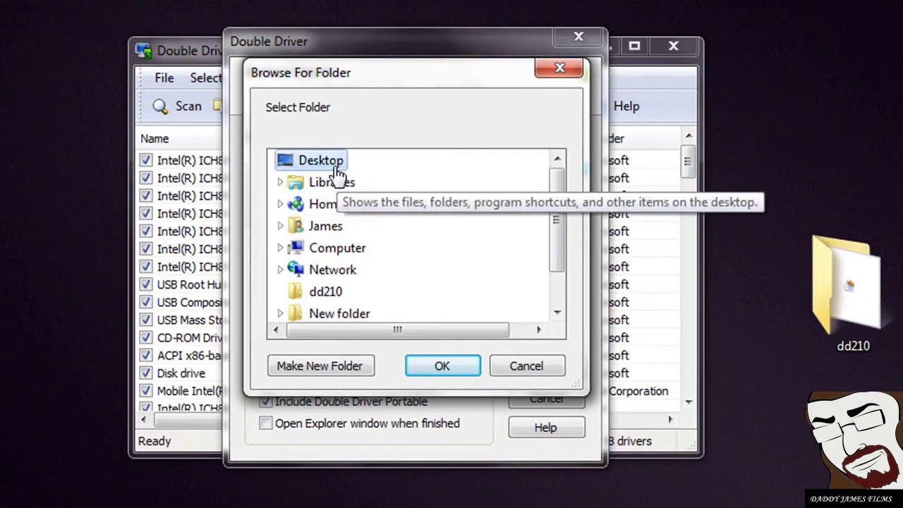
{"action": "left_click", "coordinate": [332, 365]}
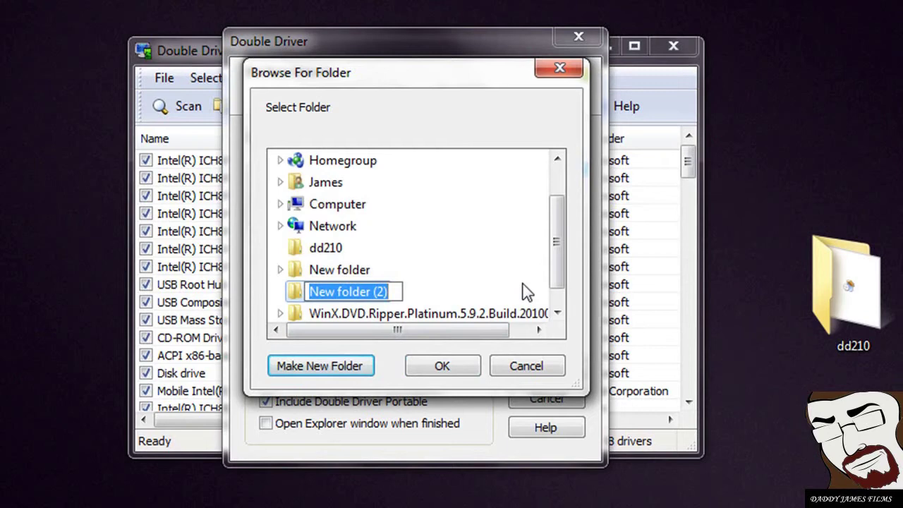
{"action": "type", "text": "dd dr"}
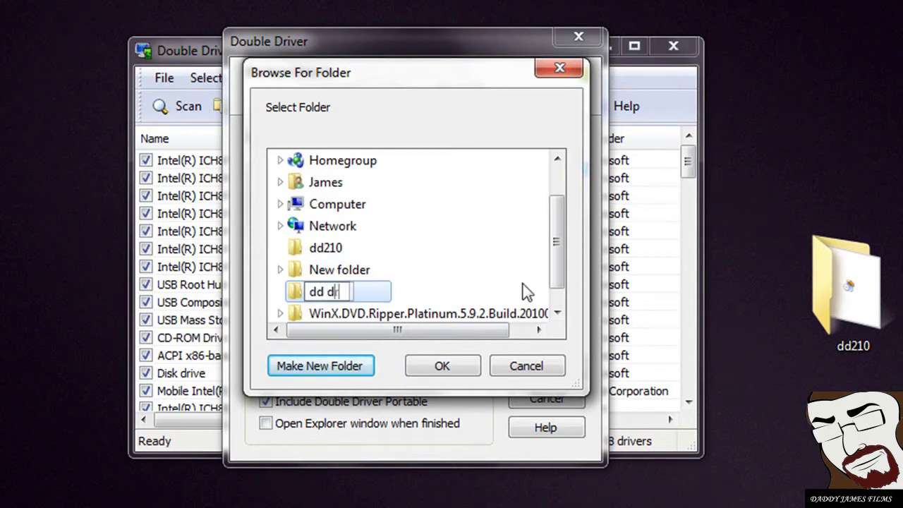
{"action": "type", "text": "iverback"}
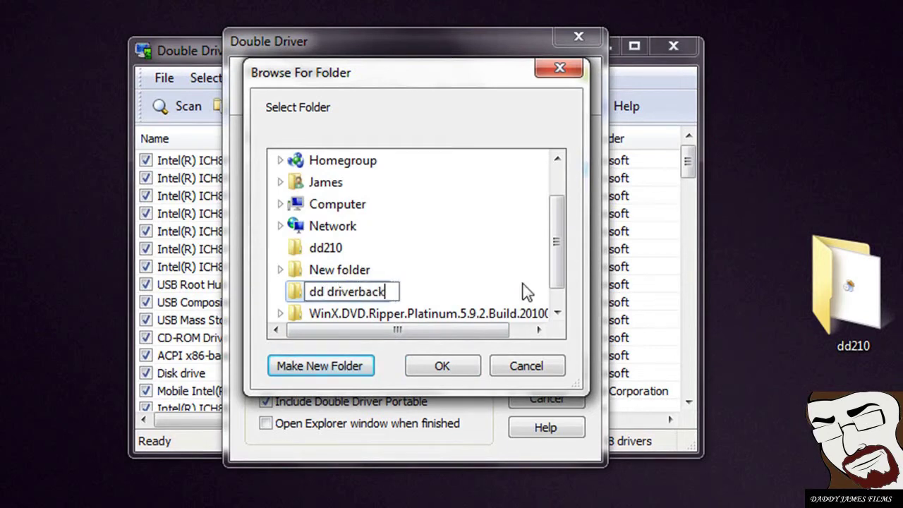
{"action": "type", "text": "up"}
{"action": "key", "text": "Return"}
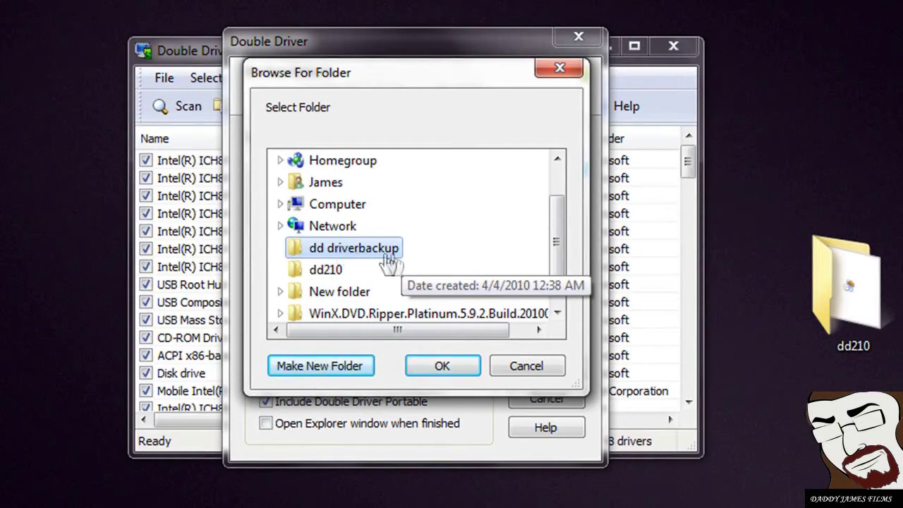
{"action": "left_click", "coordinate": [437, 370]}
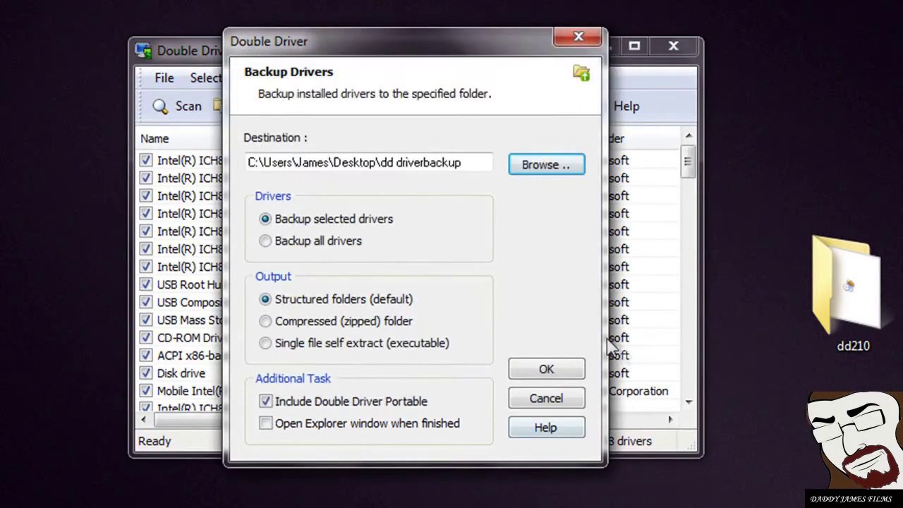
{"action": "left_click", "coordinate": [535, 369]}
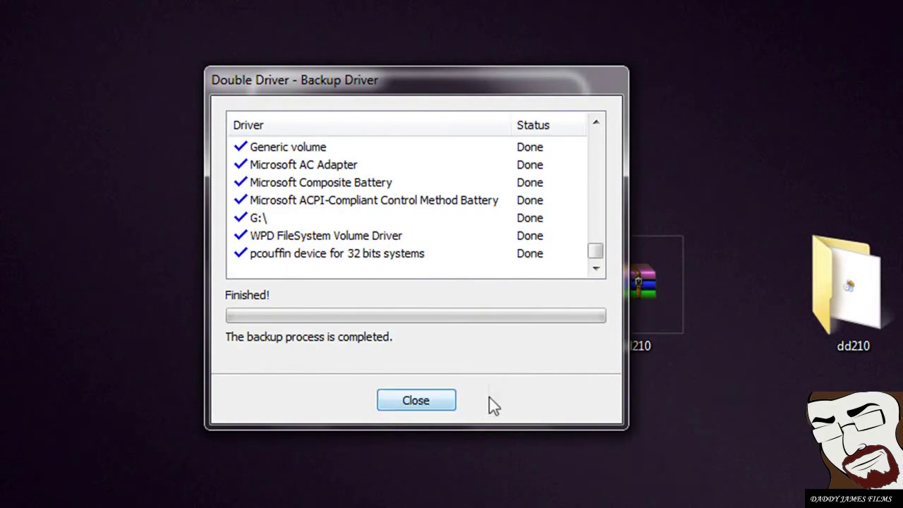
{"action": "left_click", "coordinate": [423, 397]}
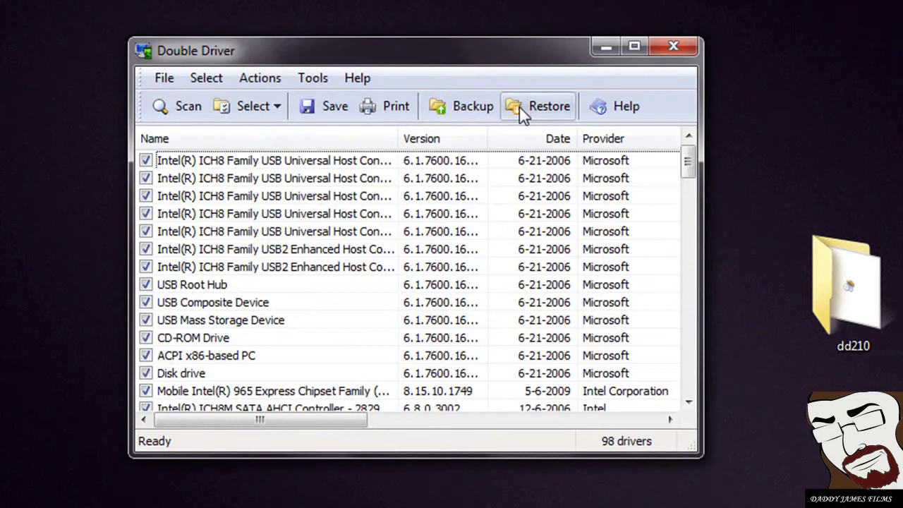
Step: Open Double Driver's Select dropdown and close it without changing the selection
{"action": "left_click", "coordinate": [274, 113]}
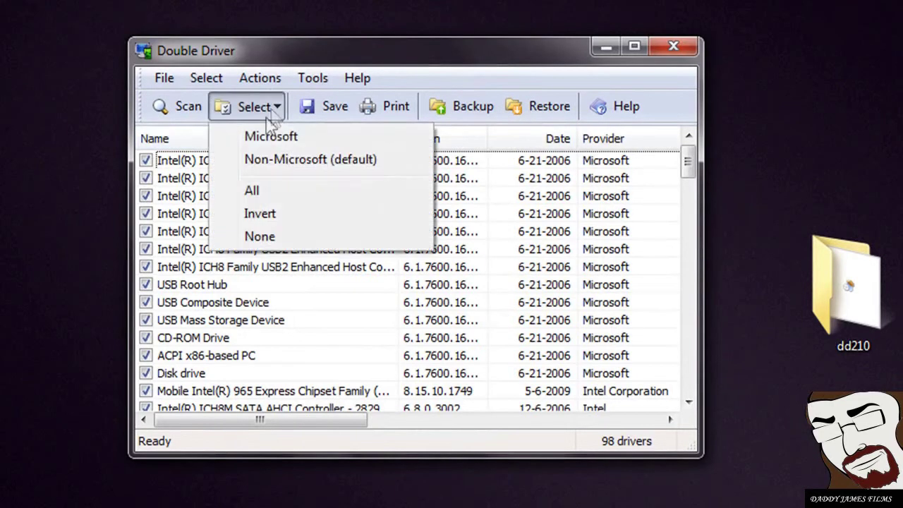
{"action": "left_click", "coordinate": [554, 134]}
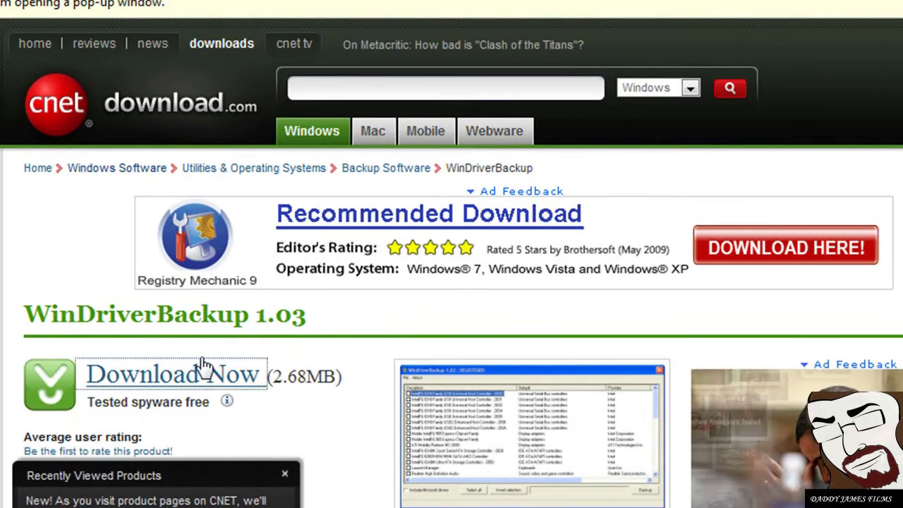
Step: Download WinDriverBackup 1.03 from CNET, extract the wdb archive to a wdb folder, and place it beside the archive
{"action": "left_click", "coordinate": [201, 368]}
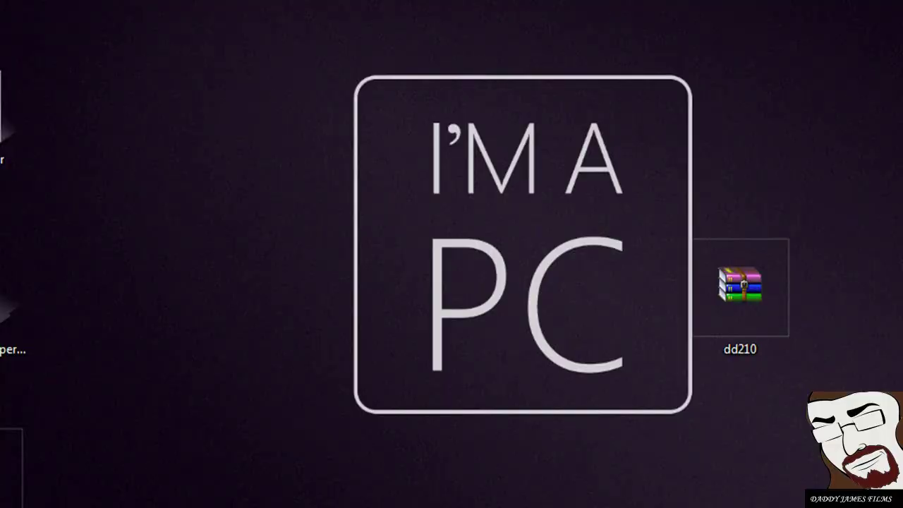
{"action": "left_click", "coordinate": [219, 331]}
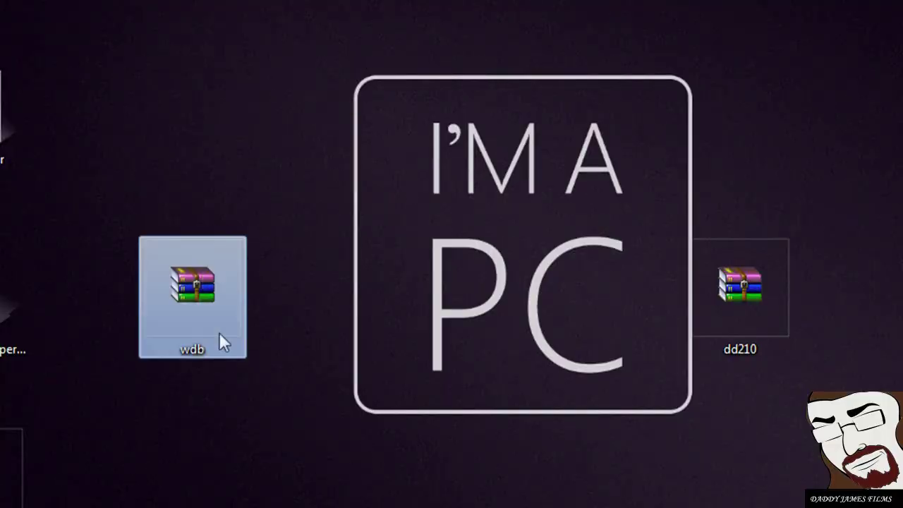
{"action": "right_click", "coordinate": [188, 269]}
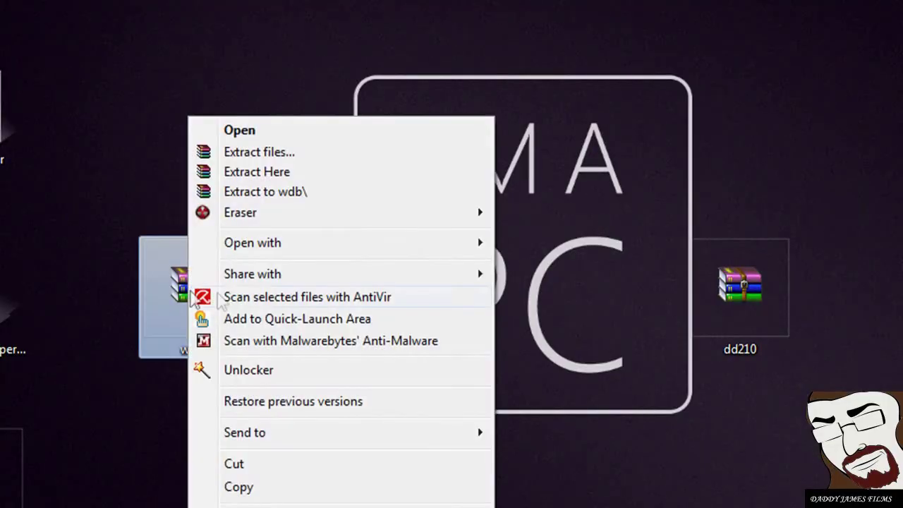
{"action": "left_click", "coordinate": [361, 194]}
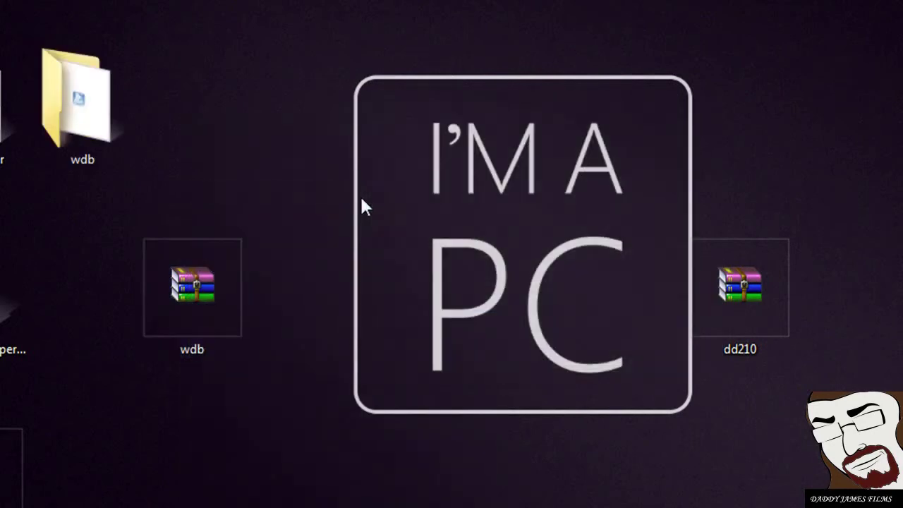
{"action": "left_click_drag", "start_coordinate": [79, 113], "coordinate": [349, 253]}
Step: Run the WinDriversBackup setup from the wdb folder with default settings, then close the folder window
{"action": "double_click", "coordinate": [302, 289]}
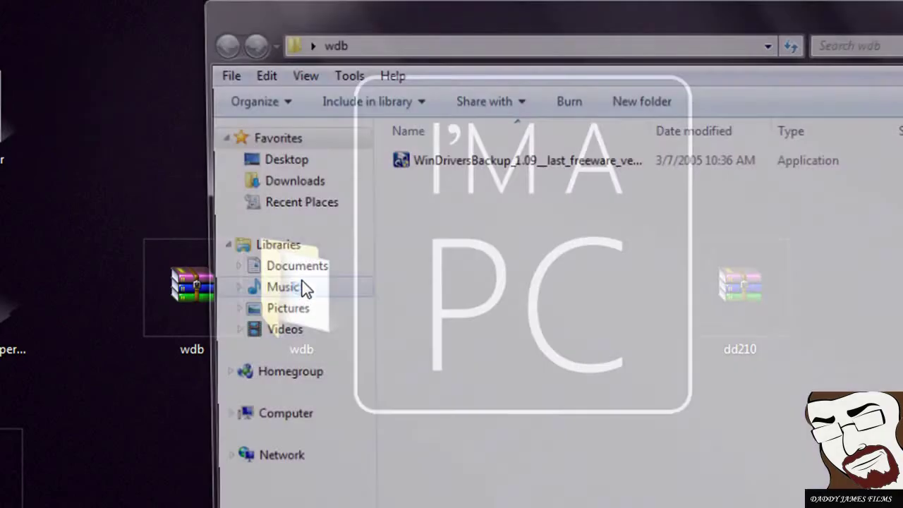
{"action": "left_click", "coordinate": [421, 167]}
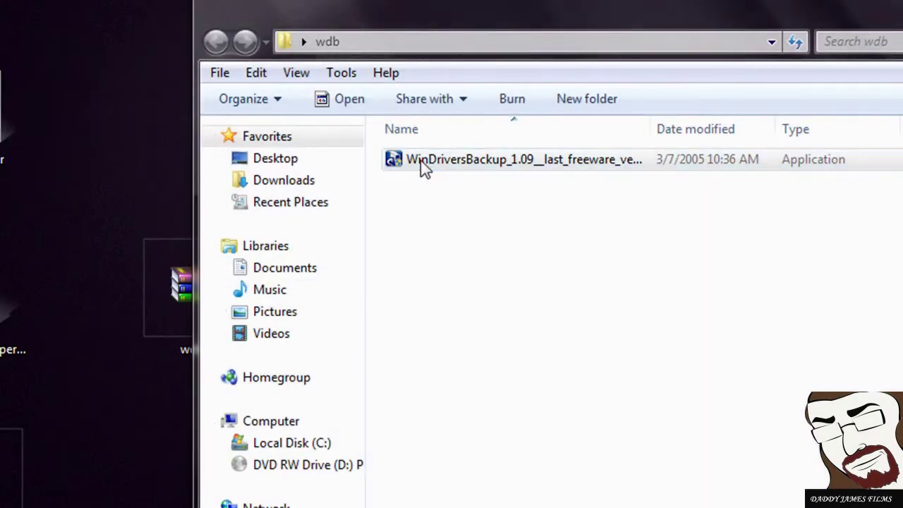
{"action": "double_click", "coordinate": [421, 167]}
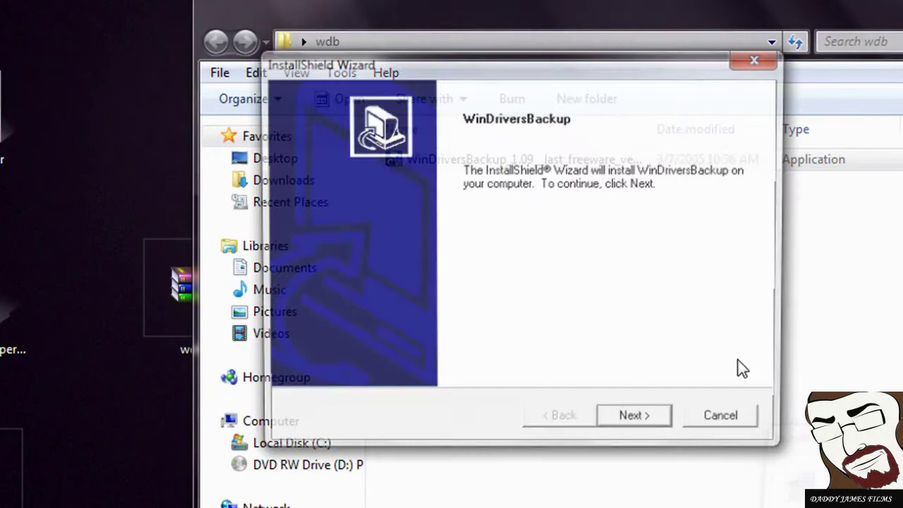
{"action": "left_click", "coordinate": [638, 422]}
{"action": "left_click", "coordinate": [638, 421]}
{"action": "left_click", "coordinate": [638, 422]}
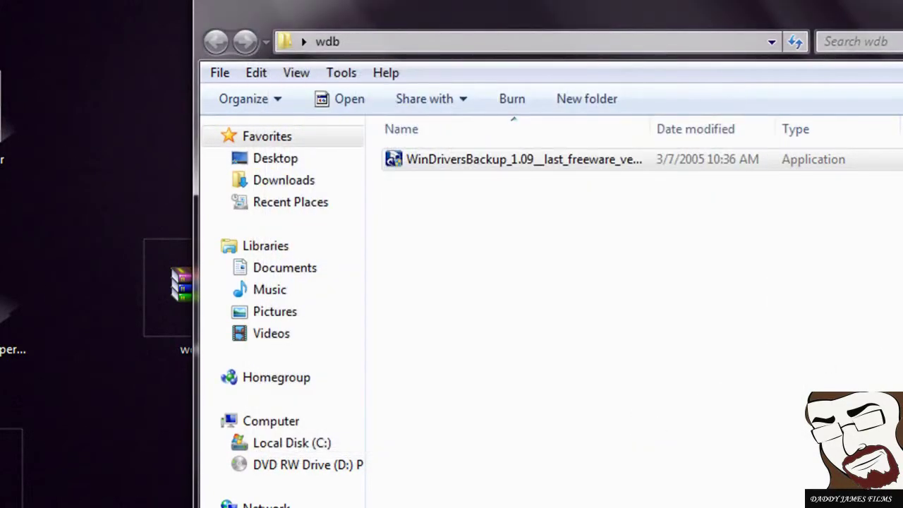
{"action": "key", "text": "alt+F4"}
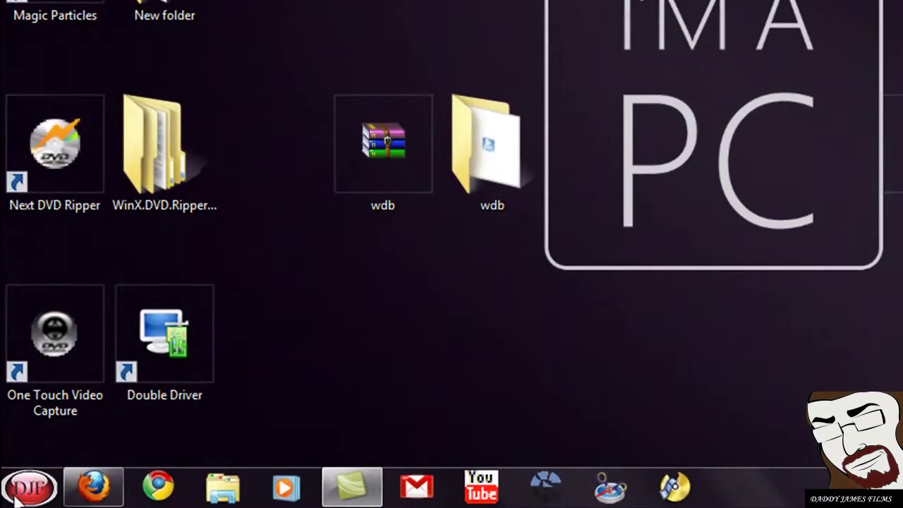
Step: Send the Start Menu WinDriversBackup shortcut to the desktop, then launch WinDriversBackup from that shortcut
{"action": "left_click", "coordinate": [28, 486]}
{"action": "left_click", "coordinate": [81, 408]}
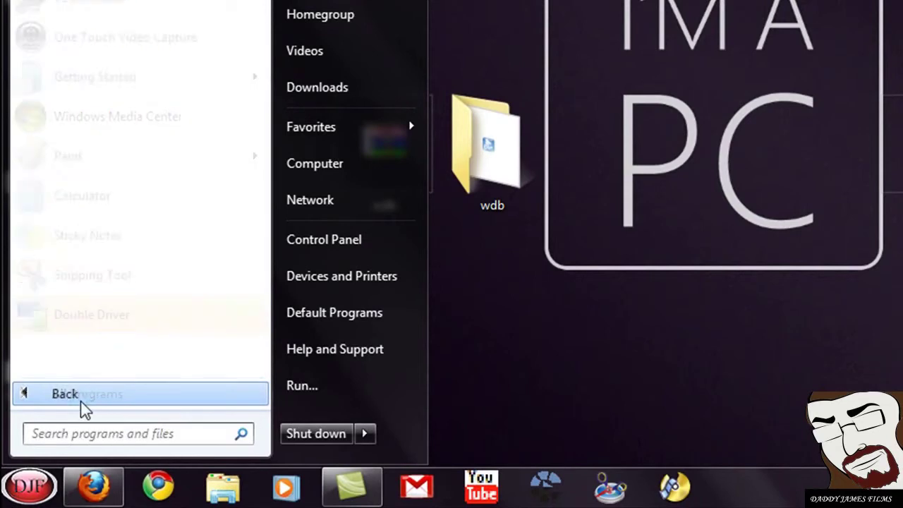
{"action": "left_click_drag", "start_coordinate": [262, 73], "coordinate": [250, 353]}
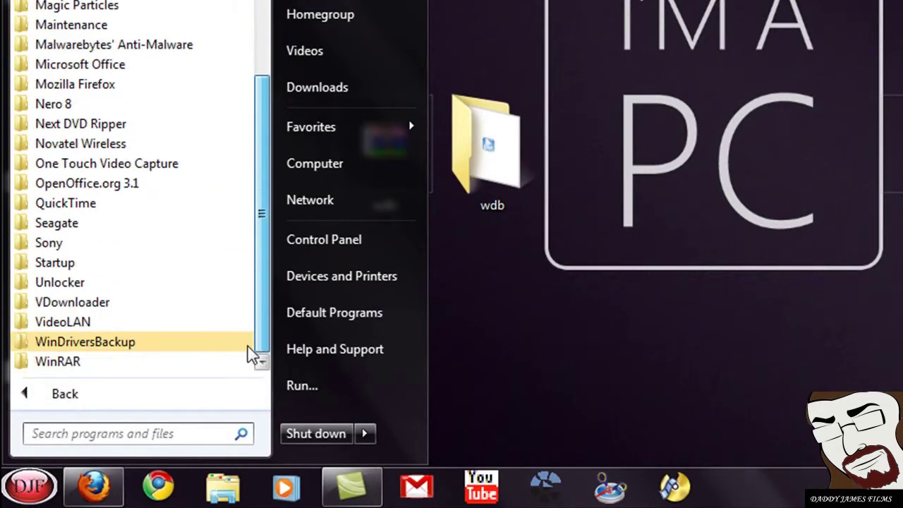
{"action": "left_click", "coordinate": [53, 345]}
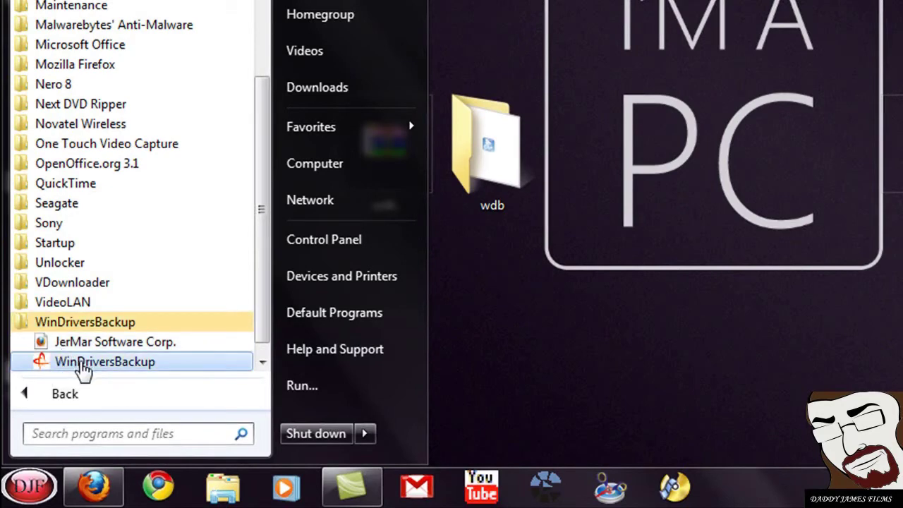
{"action": "right_click", "coordinate": [82, 367]}
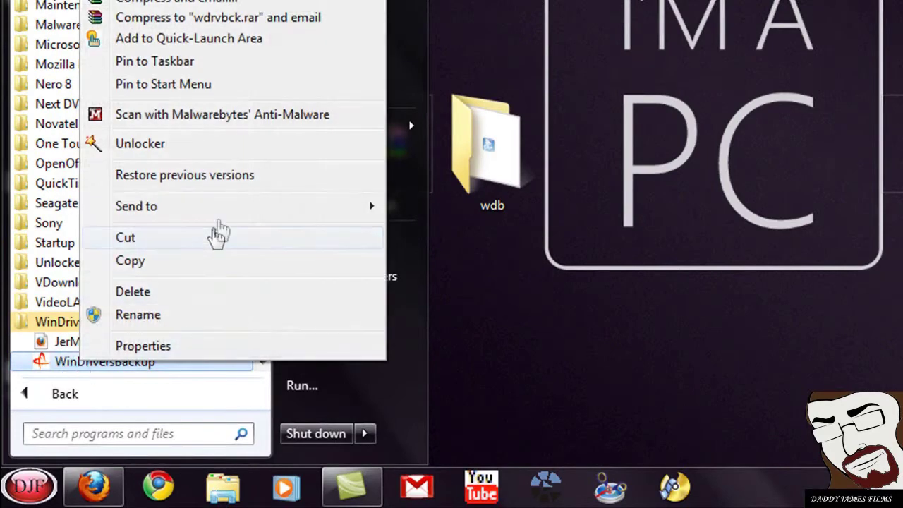
{"action": "mouse_move", "coordinate": [317, 212]}
{"action": "left_click", "coordinate": [421, 227]}
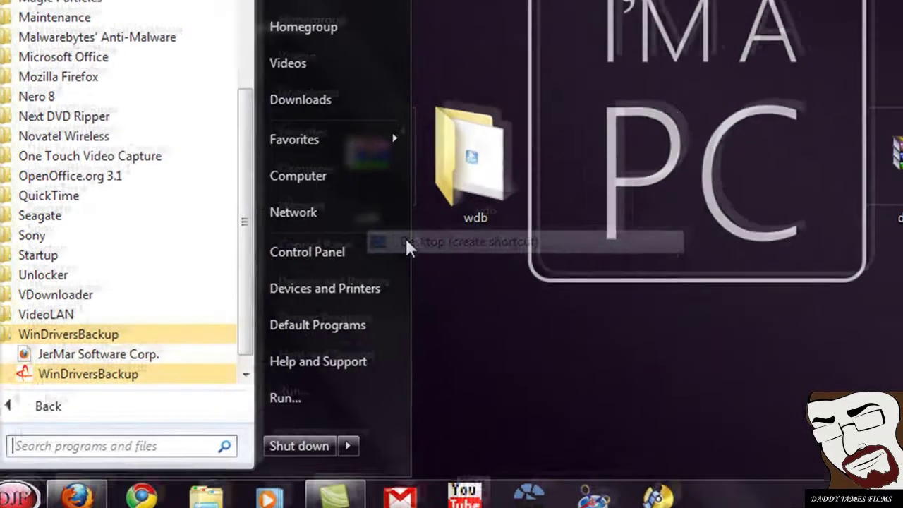
{"action": "left_click", "coordinate": [360, 485]}
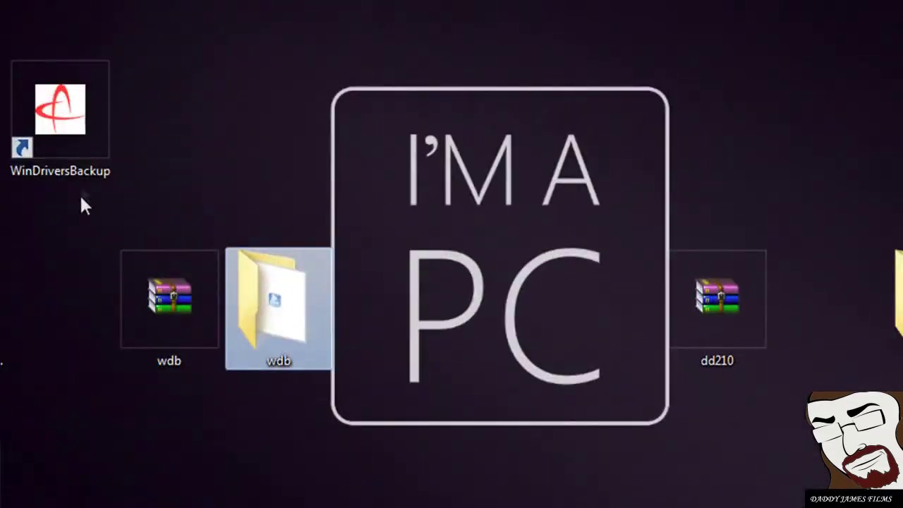
{"action": "double_click", "coordinate": [78, 115]}
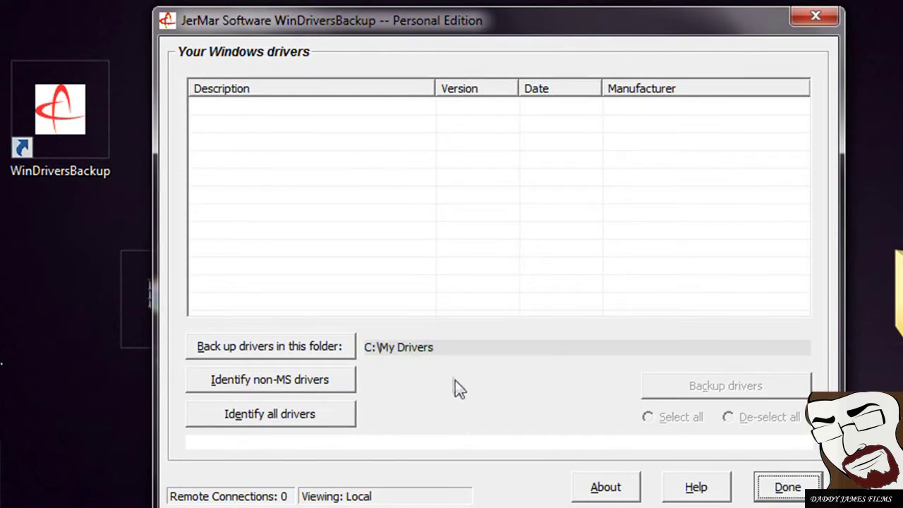
Step: Set a new desktop folder named 'win dri' as the driver backup location
{"action": "left_click", "coordinate": [320, 349]}
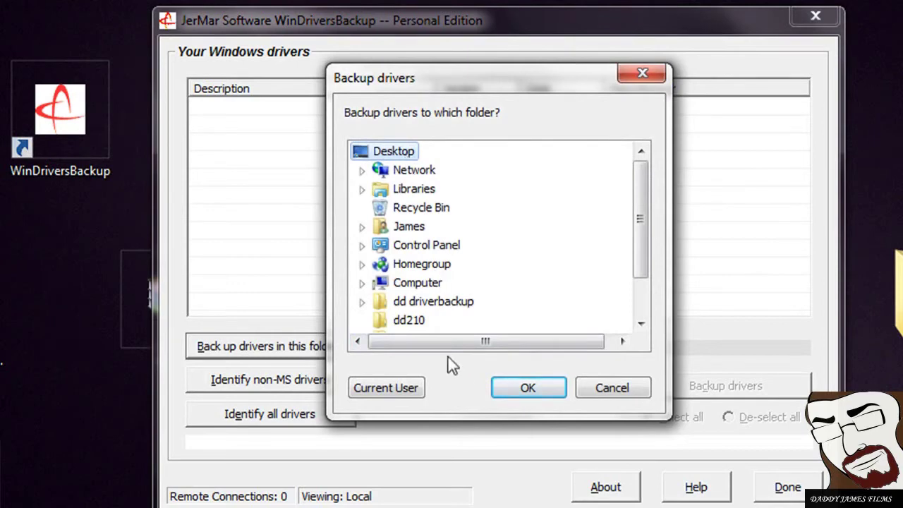
{"action": "left_click", "coordinate": [397, 399]}
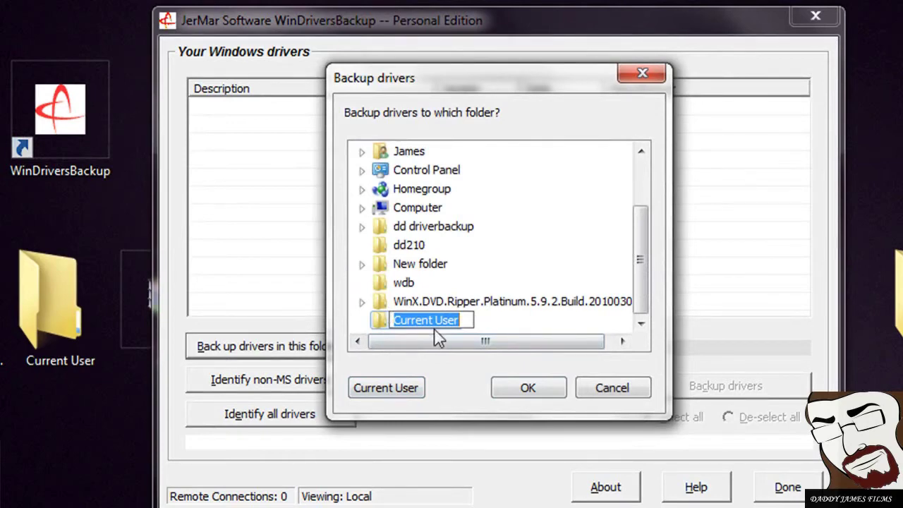
{"action": "type", "text": "win dr"}
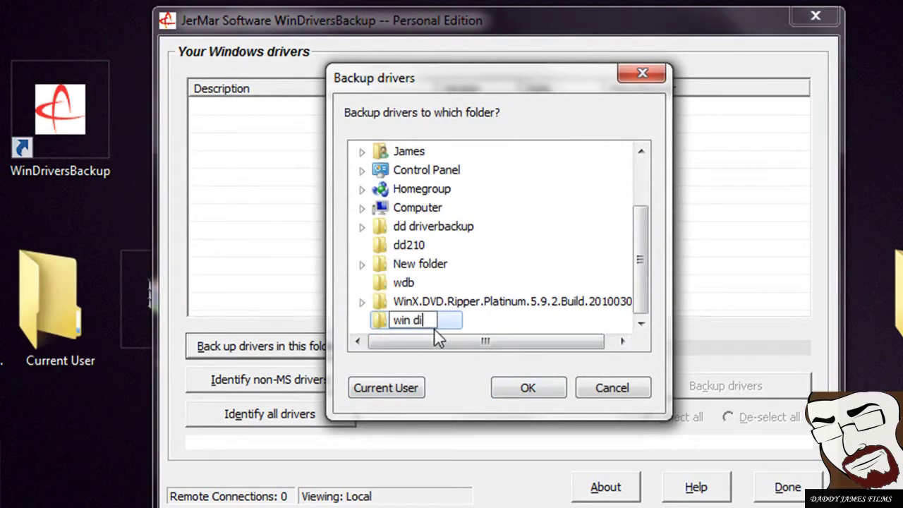
{"action": "type", "text": "i"}
{"action": "key", "text": "Return"}
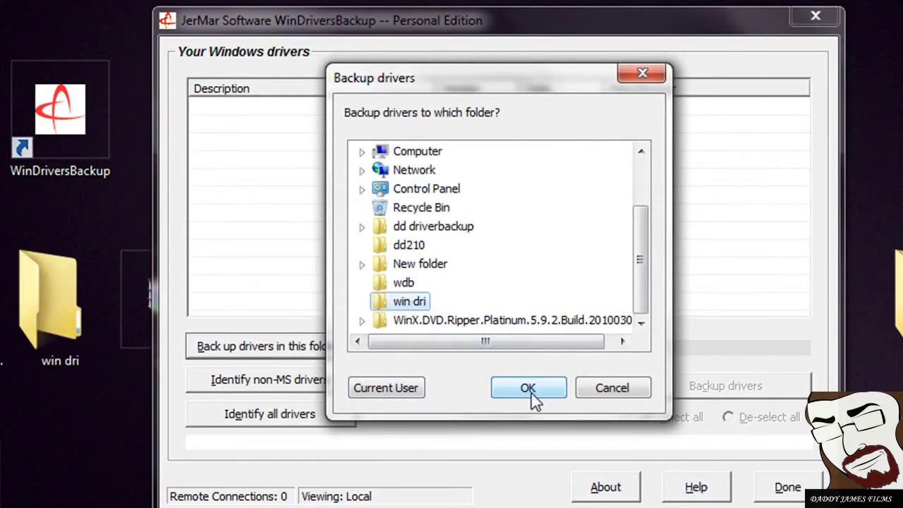
{"action": "key", "text": "Return"}
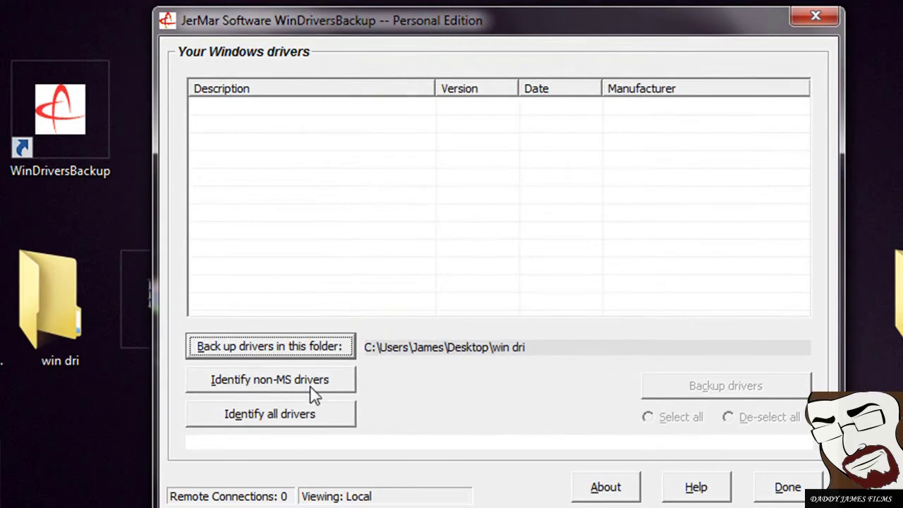
Step: Identify all system drivers, select them all, and back them up
{"action": "left_click", "coordinate": [307, 414]}
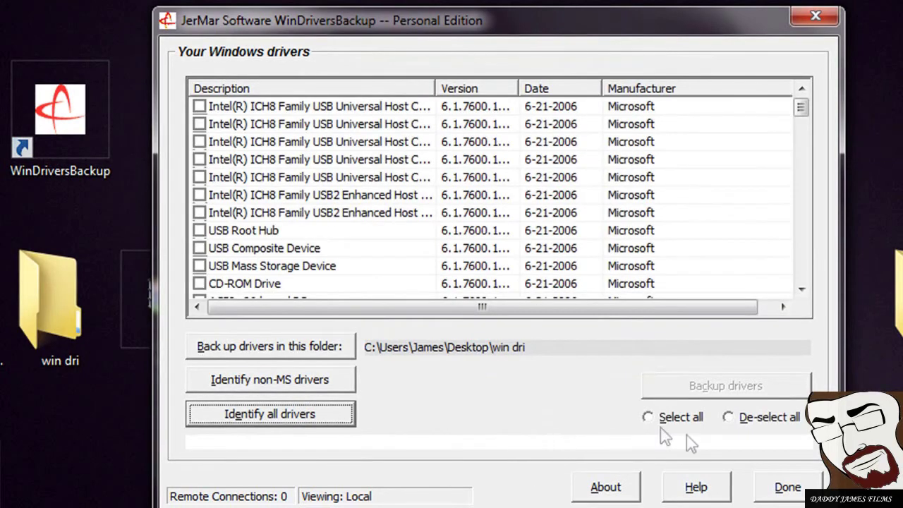
{"action": "left_click", "coordinate": [651, 418]}
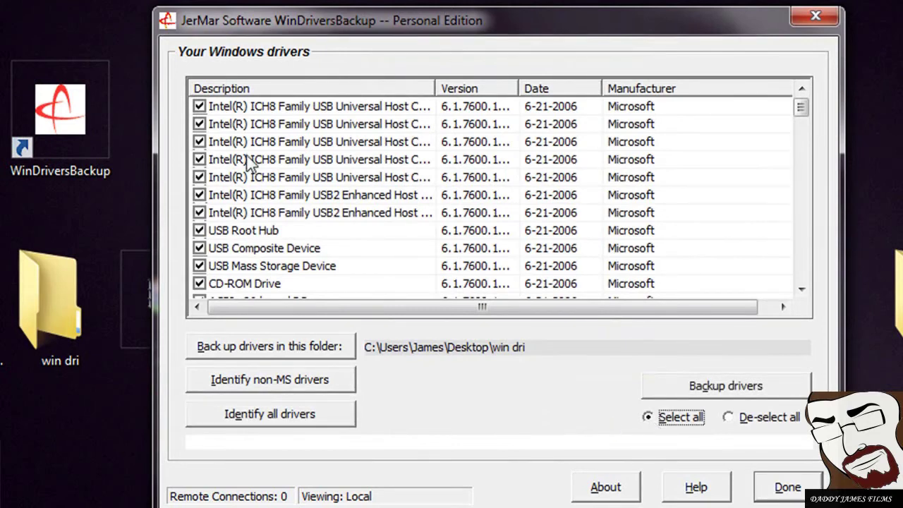
{"action": "left_click", "coordinate": [720, 389]}
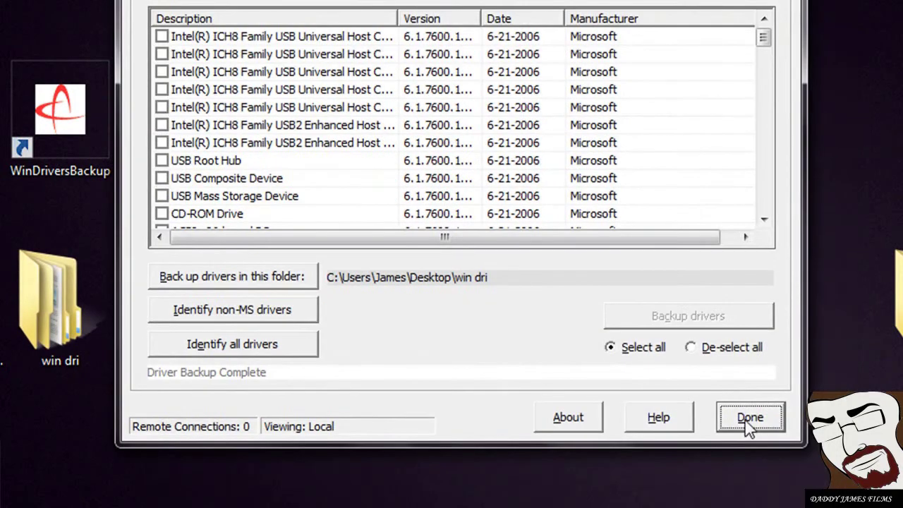
Step: Close WinDriversBackup, then inspect the backed-up driver folders, including the saved DEVICE DRIVERS folder
{"action": "left_click", "coordinate": [749, 420]}
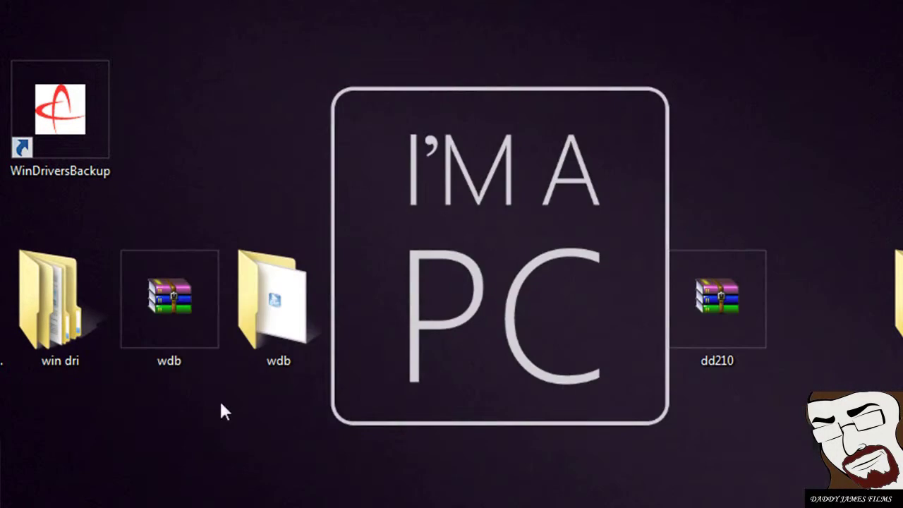
{"action": "double_click", "coordinate": [51, 328]}
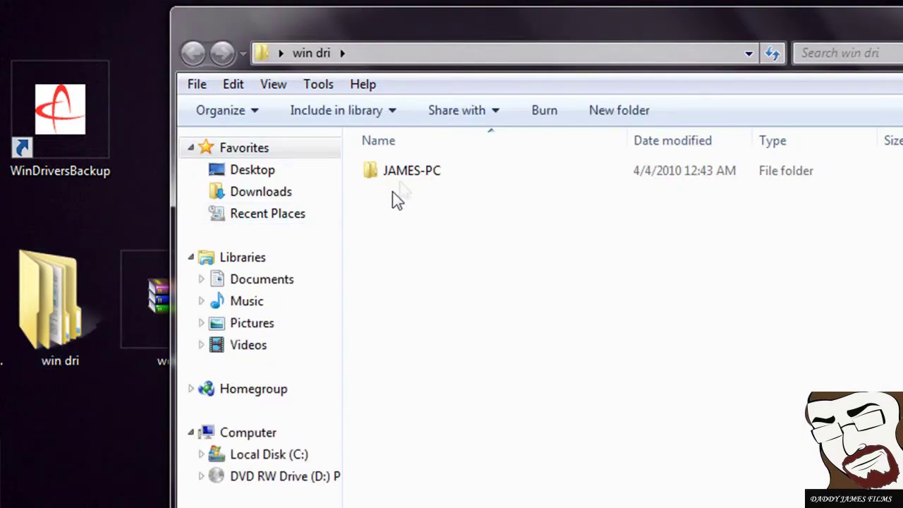
{"action": "double_click", "coordinate": [401, 176]}
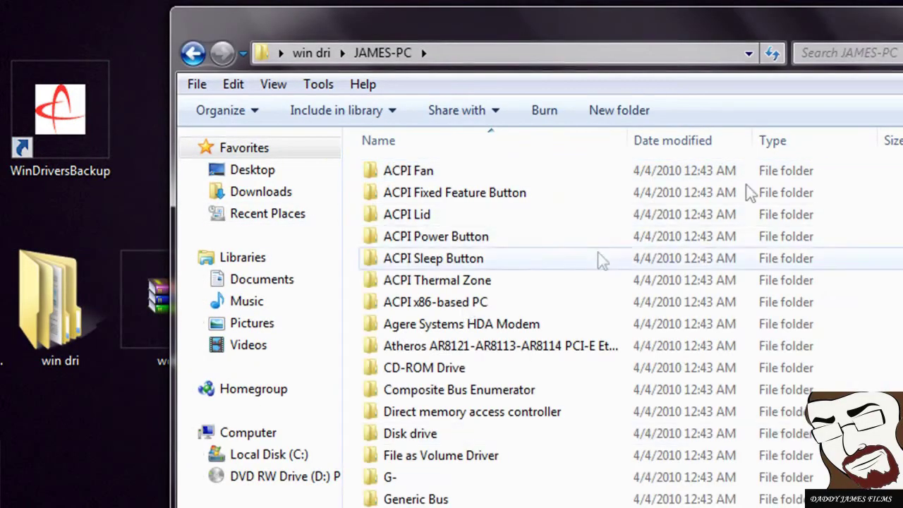
{"action": "key", "text": "alt+F4"}
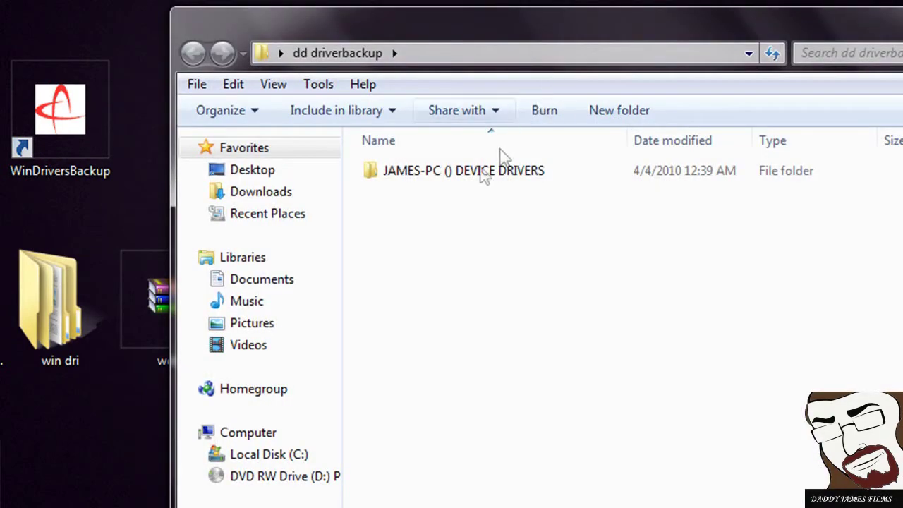
{"action": "double_click", "coordinate": [475, 185]}
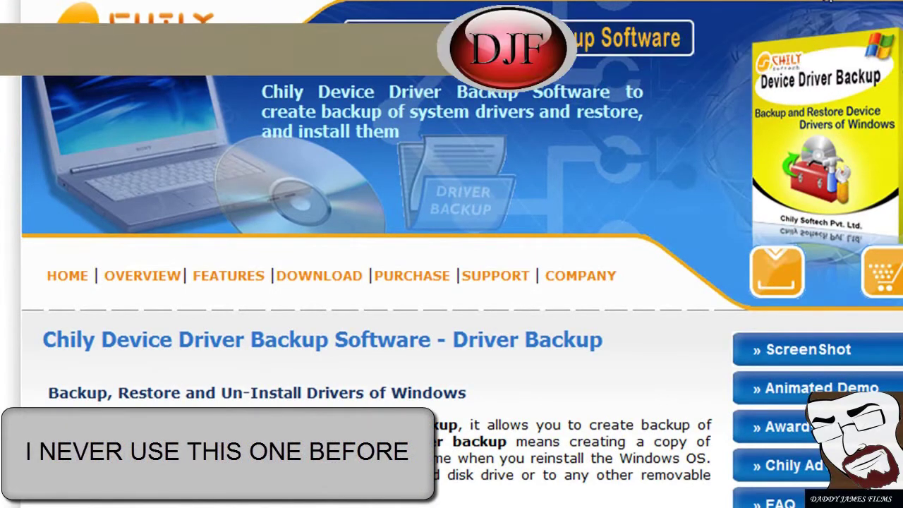
Step: From the Chily product page, go to the download page and save the cdriverbackup.exe free trial
{"action": "scroll", "coordinate": [461, 254], "scroll_direction": "down", "scroll_amount": 4}
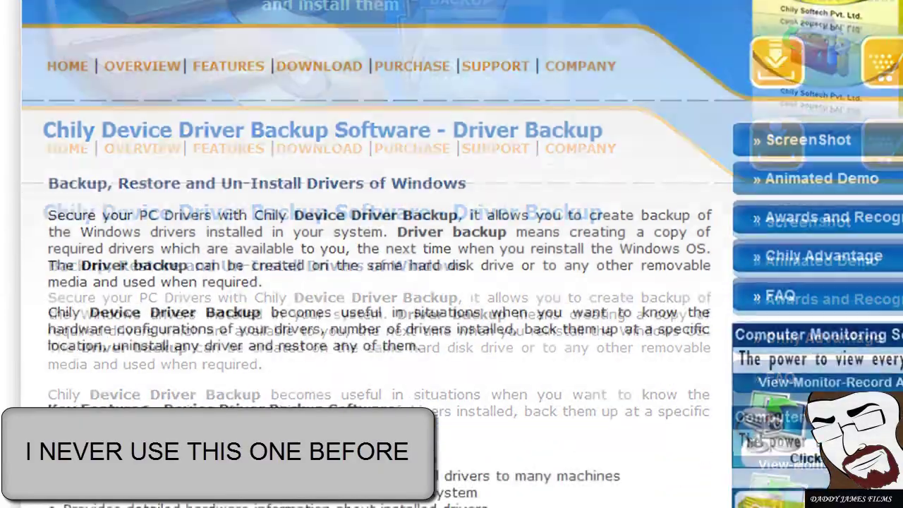
{"action": "scroll", "coordinate": [462, 254], "scroll_direction": "up", "scroll_amount": 3}
{"action": "scroll", "coordinate": [461, 254], "scroll_direction": "up", "scroll_amount": 1}
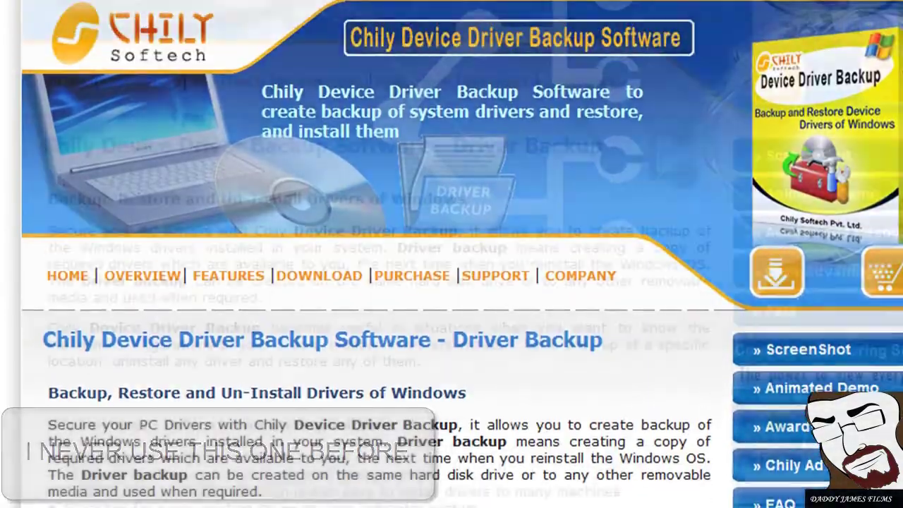
{"action": "scroll", "coordinate": [461, 254], "scroll_direction": "down", "scroll_amount": 8}
{"action": "scroll", "coordinate": [461, 254], "scroll_direction": "down", "scroll_amount": 3}
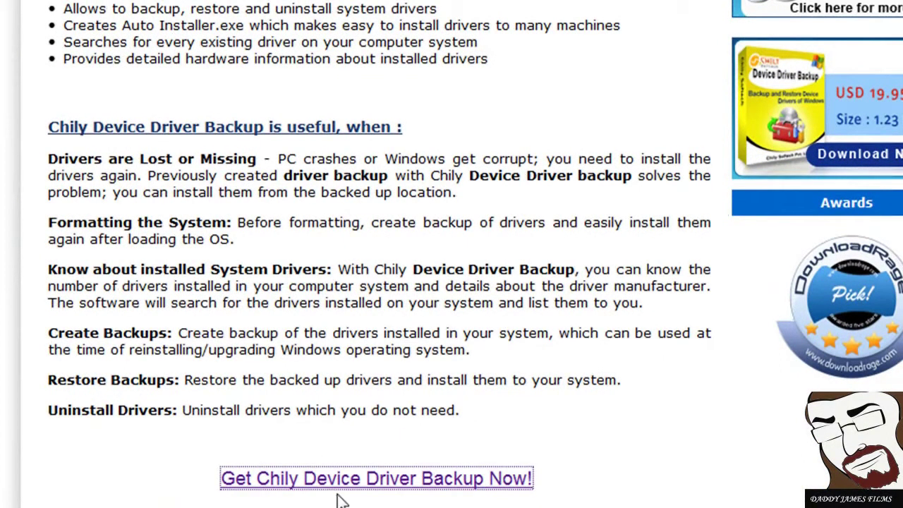
{"action": "left_click", "coordinate": [397, 483]}
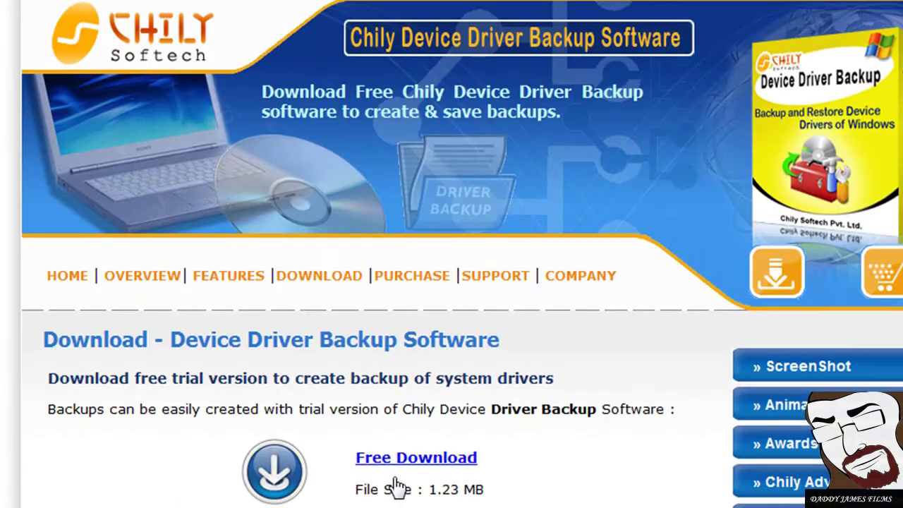
{"action": "left_click", "coordinate": [409, 458]}
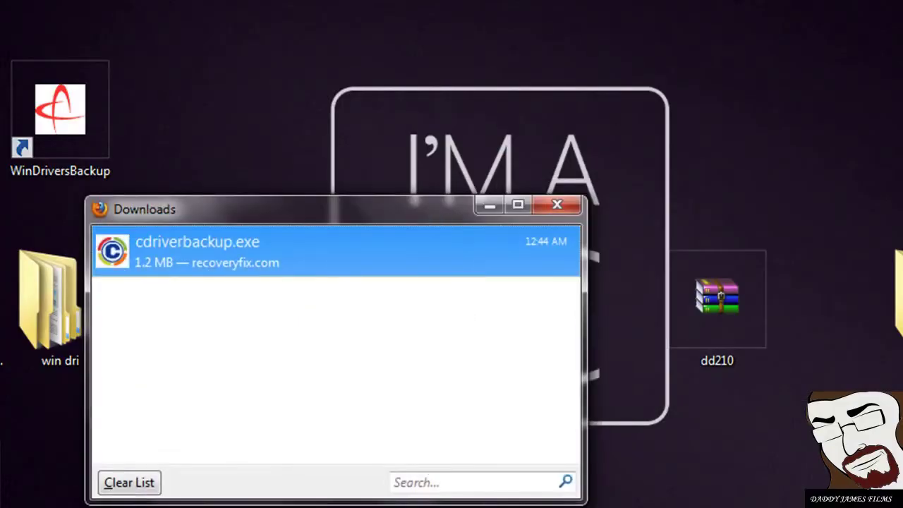
Step: Install cdriverbackup.exe with the license accepted, dismiss the elevation error, and launch it from its desktop shortcut
{"action": "double_click", "coordinate": [829, 162]}
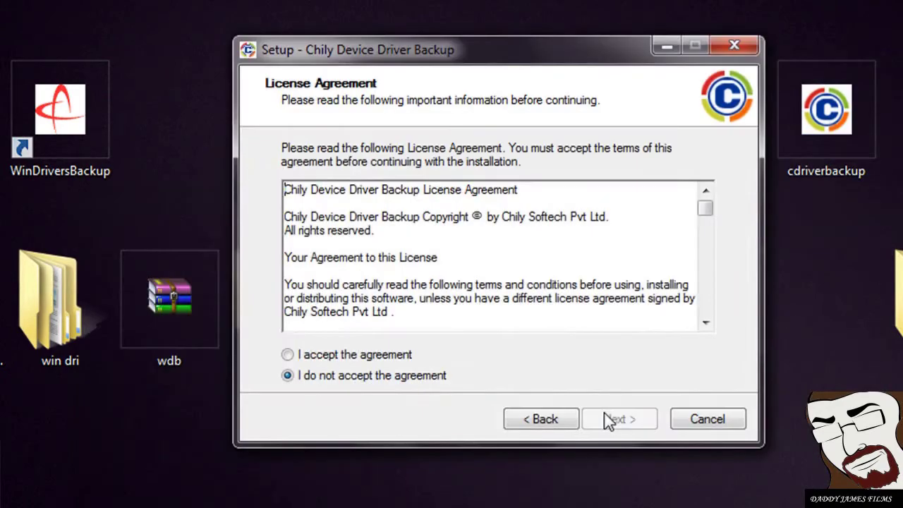
{"action": "left_click", "coordinate": [288, 354]}
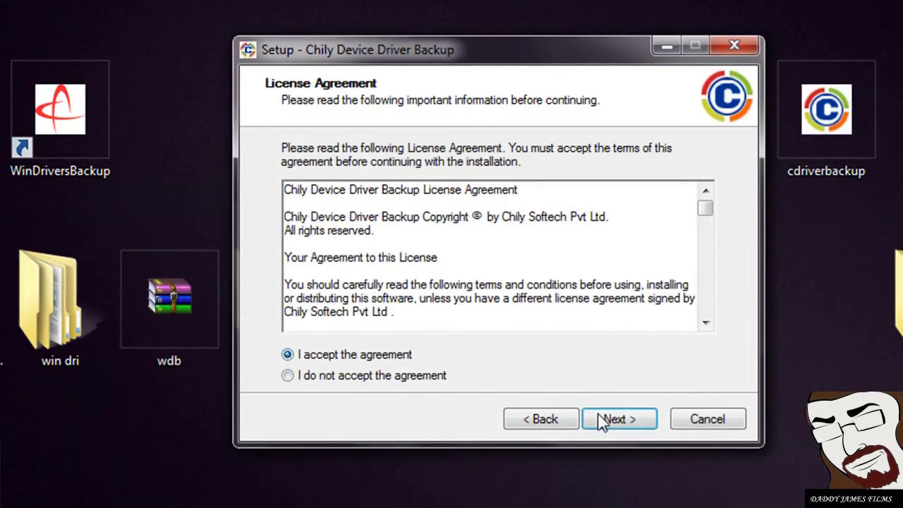
{"action": "left_click", "coordinate": [610, 419]}
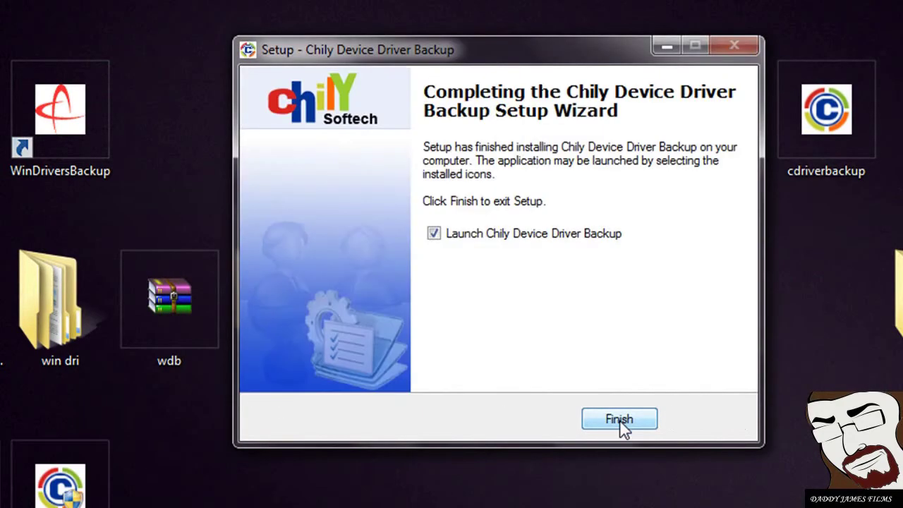
{"action": "left_click", "coordinate": [619, 420]}
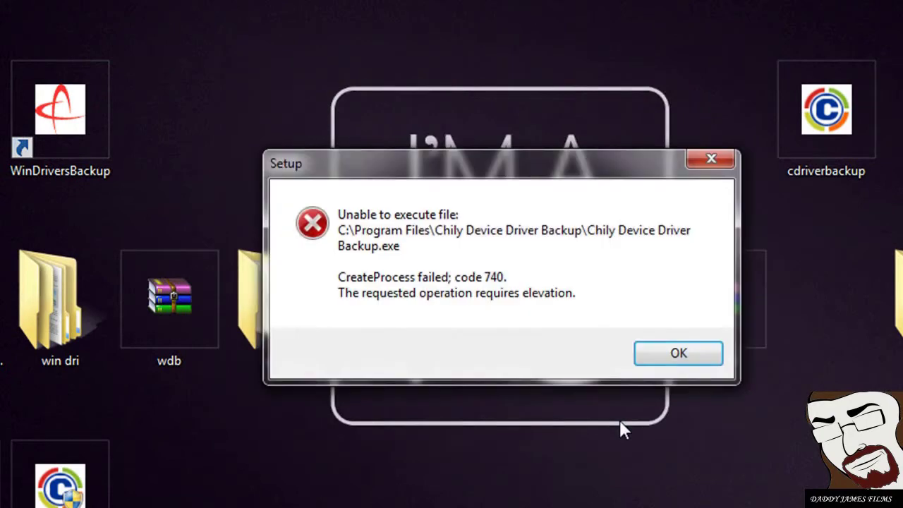
{"action": "left_click", "coordinate": [656, 354]}
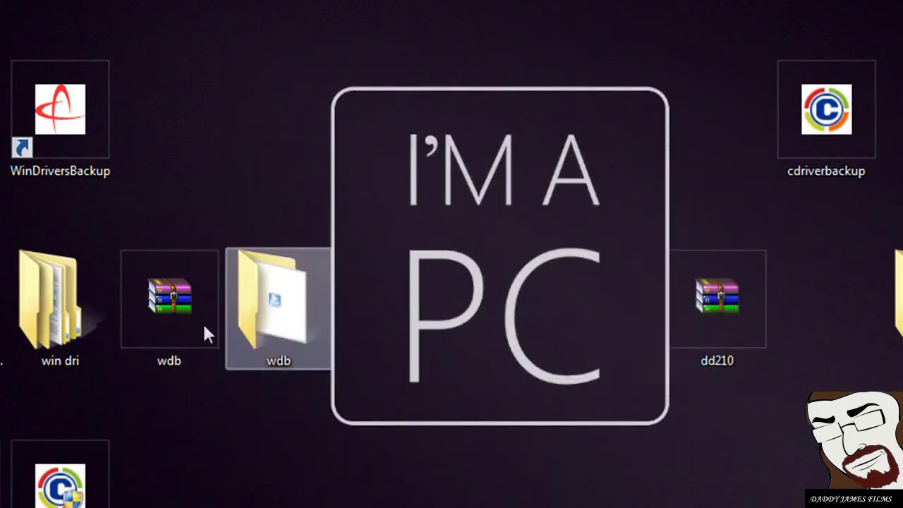
{"action": "double_click", "coordinate": [68, 485]}
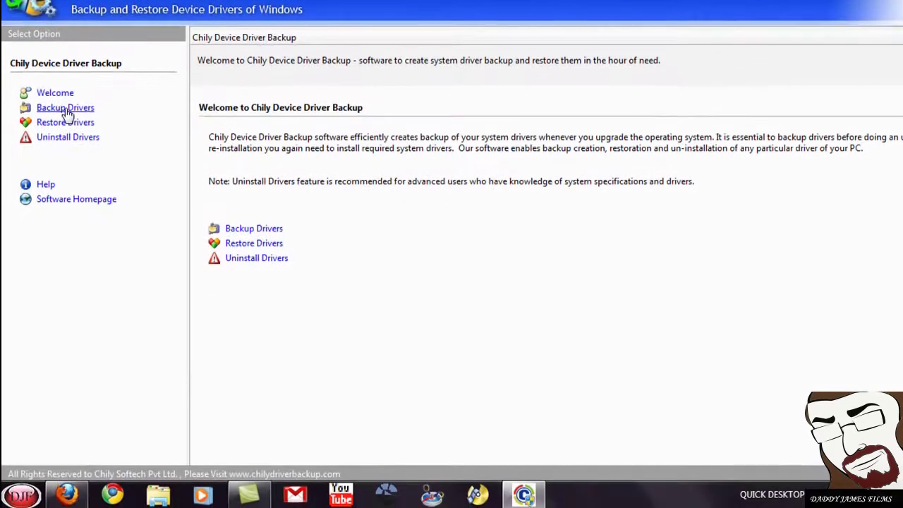
Step: On the Backup Drivers page, tick every driver category; auto-installer stays off as evaluation-locked
{"action": "left_click", "coordinate": [66, 166]}
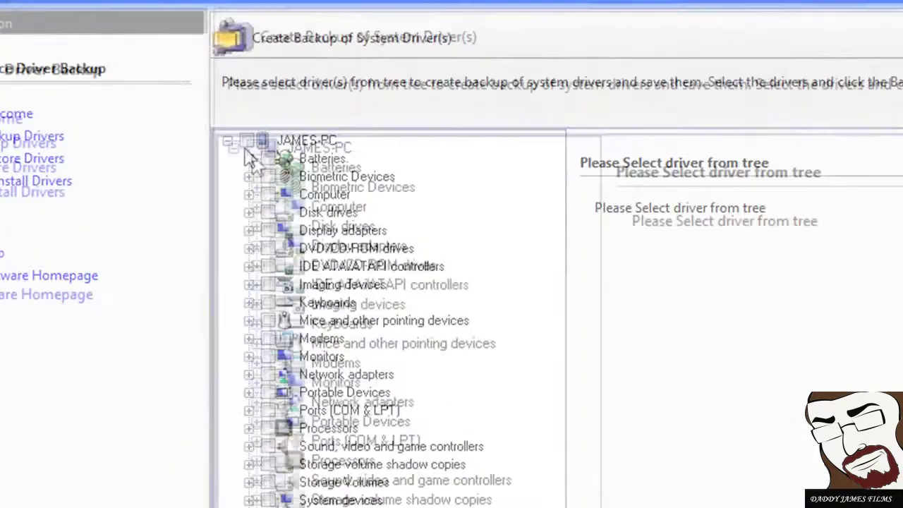
{"action": "left_click", "coordinate": [214, 110]}
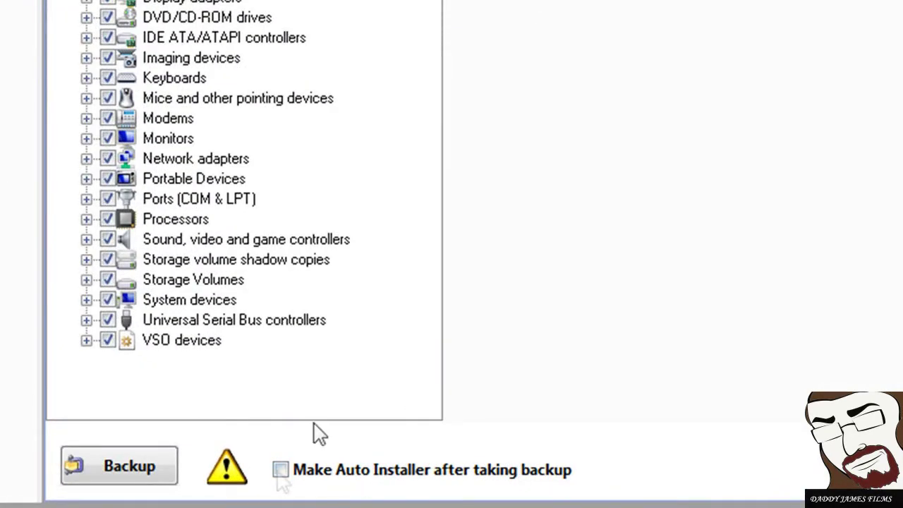
{"action": "left_click", "coordinate": [279, 470]}
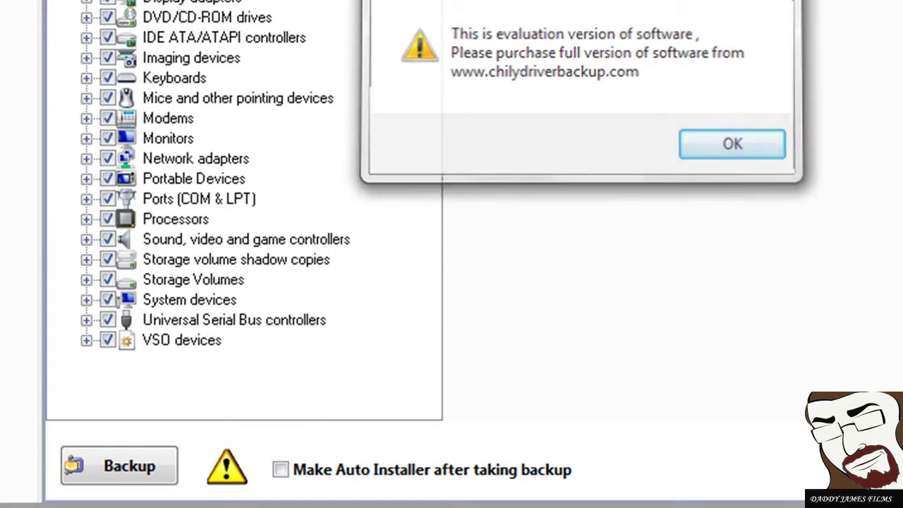
{"action": "left_click", "coordinate": [733, 143]}
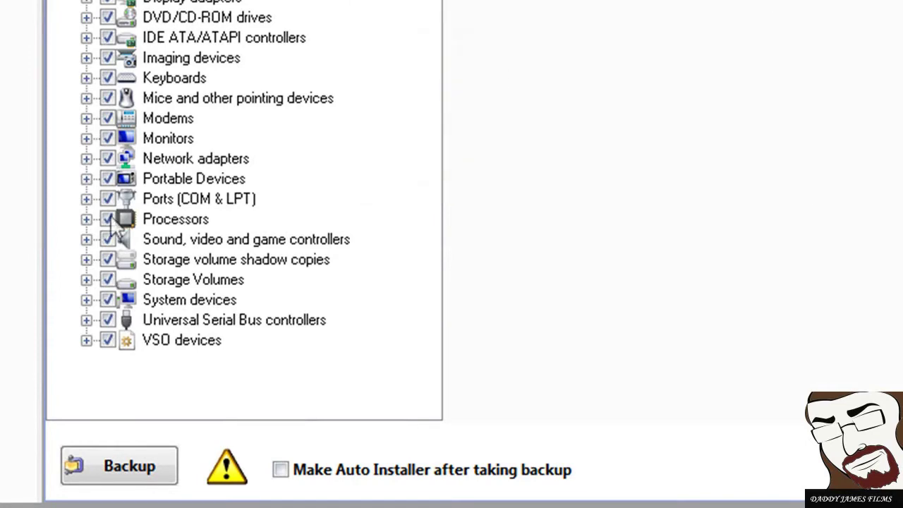
Step: Start backing up drivers into a new Desktop folder 'chily drivers', then stop the backup partway
{"action": "left_click", "coordinate": [118, 463]}
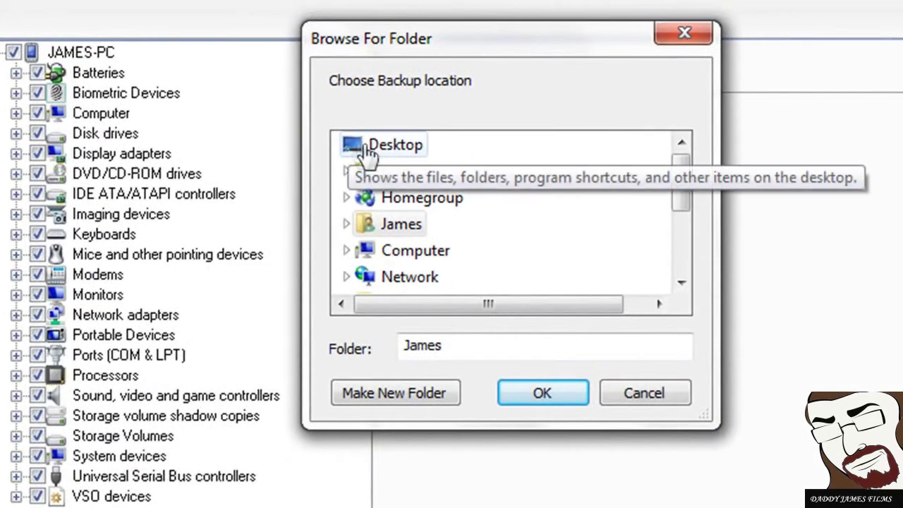
{"action": "left_click", "coordinate": [377, 150]}
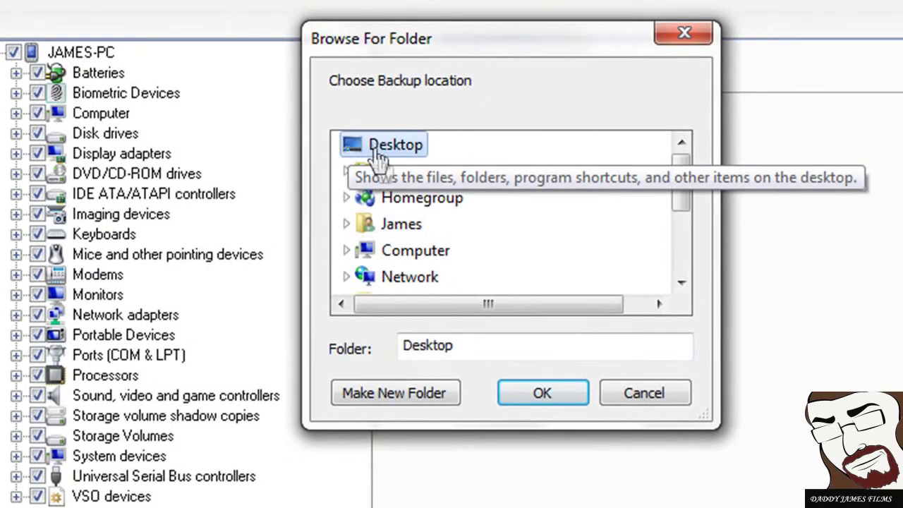
{"action": "left_click", "coordinate": [417, 394]}
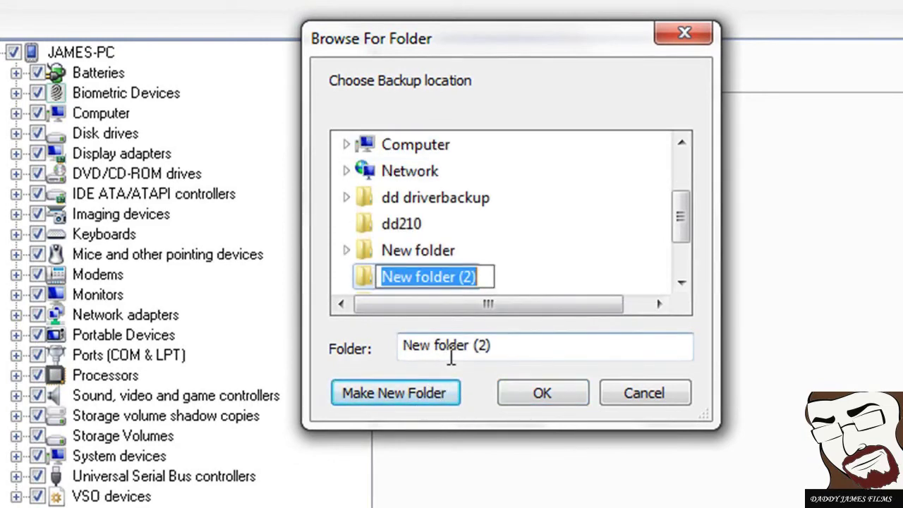
{"action": "type", "text": "chily drivers"}
{"action": "key", "text": "Return"}
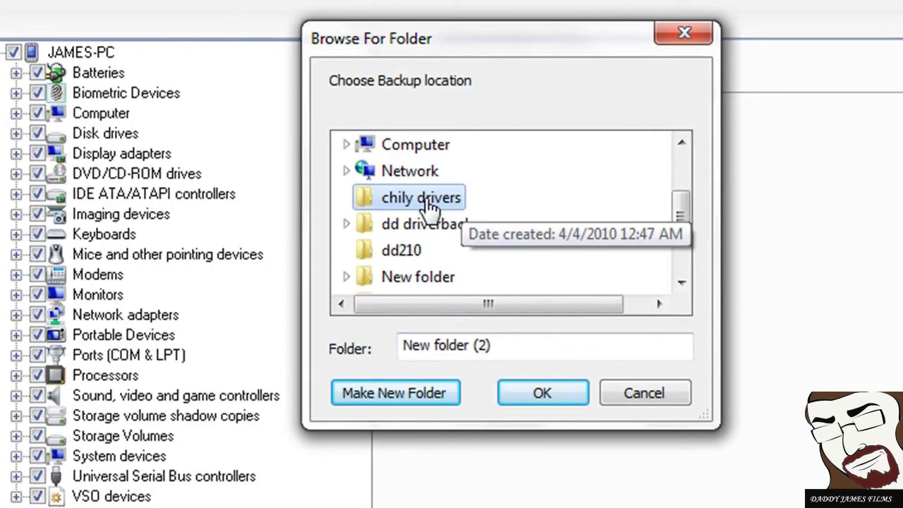
{"action": "left_click", "coordinate": [569, 401]}
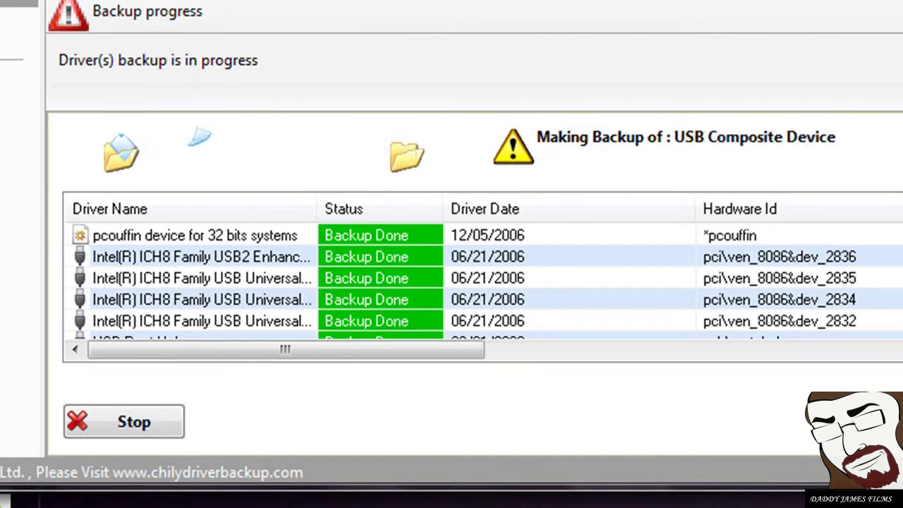
{"action": "left_click", "coordinate": [102, 417]}
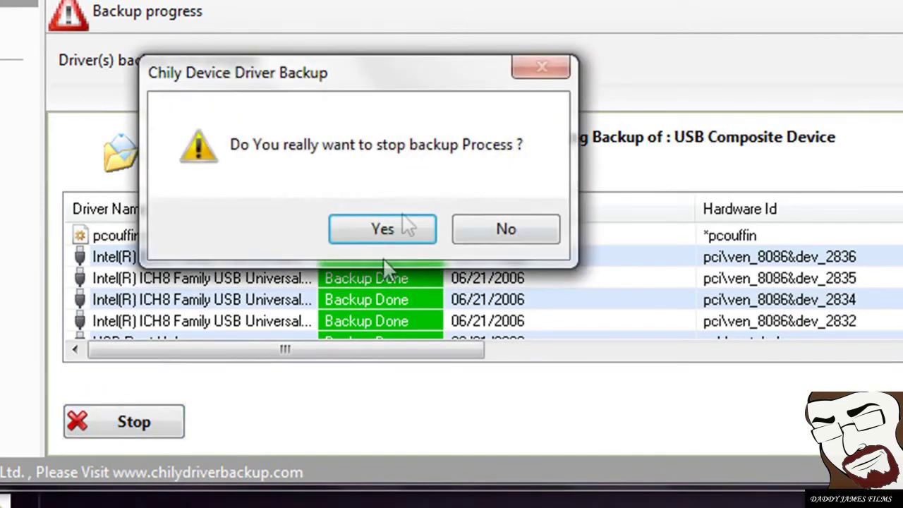
{"action": "left_click", "coordinate": [399, 231]}
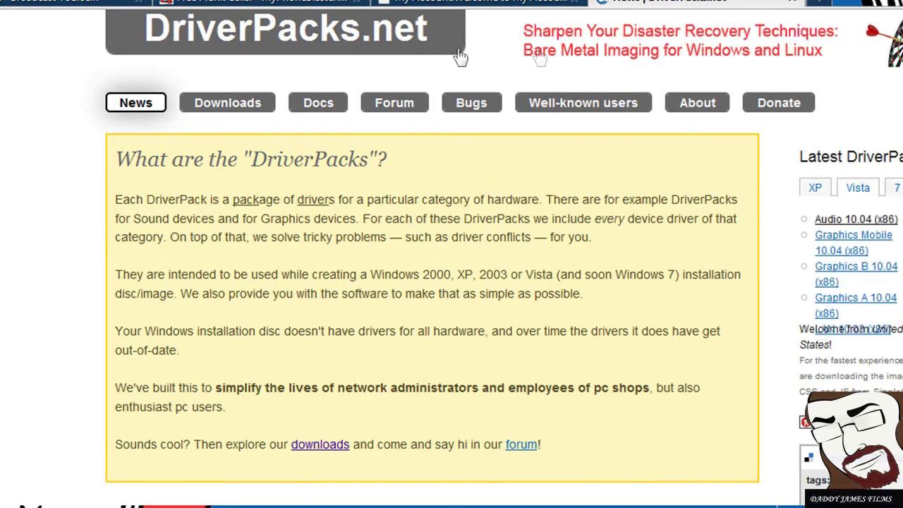
Step: Go to DriverPacks.net Downloads and browse all DriverPacks releases
{"action": "left_click", "coordinate": [227, 105]}
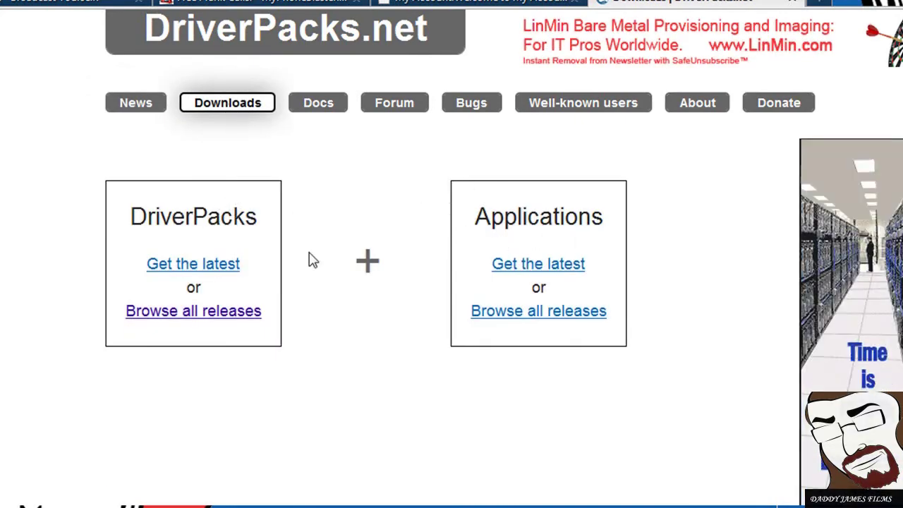
{"action": "left_click", "coordinate": [189, 321]}
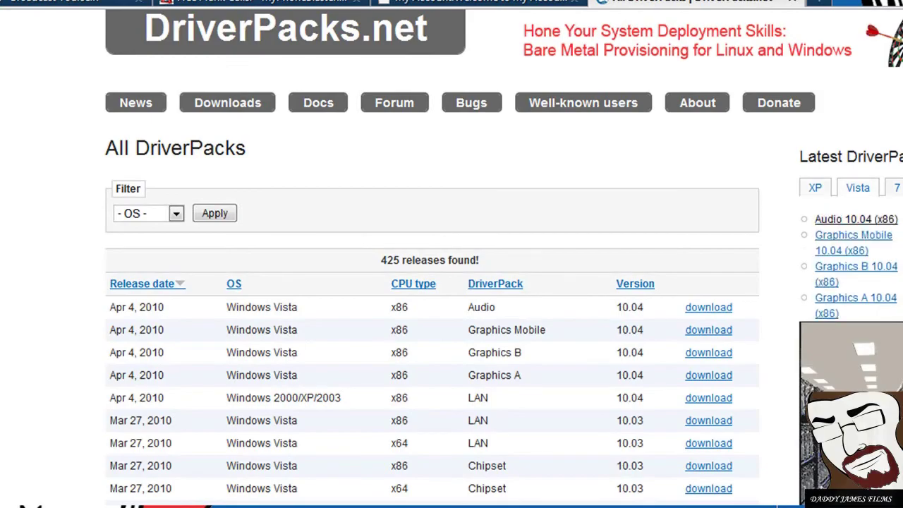
Step: Scroll the 425-release list from Audio 10.04 down to Mass Storage 4.04, then back up
{"action": "scroll", "coordinate": [451, 282], "scroll_direction": "down", "scroll_amount": 3}
{"action": "scroll", "coordinate": [451, 282], "scroll_direction": "down", "scroll_amount": 15}
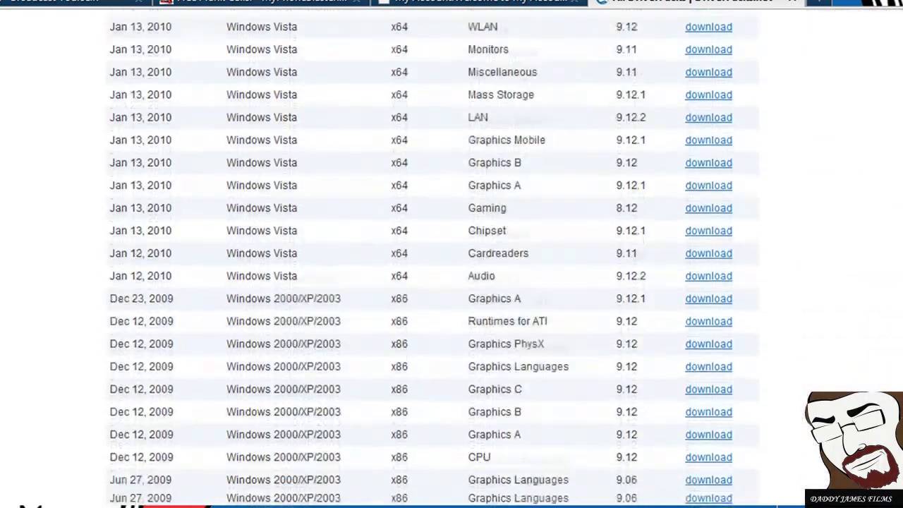
{"action": "scroll", "coordinate": [452, 282], "scroll_direction": "down", "scroll_amount": 20}
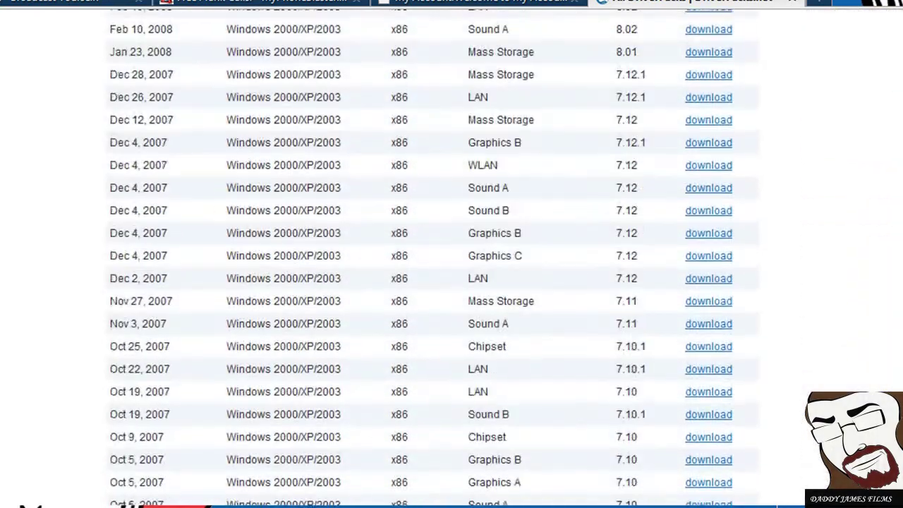
{"action": "scroll", "coordinate": [452, 282], "scroll_direction": "down", "scroll_amount": 20}
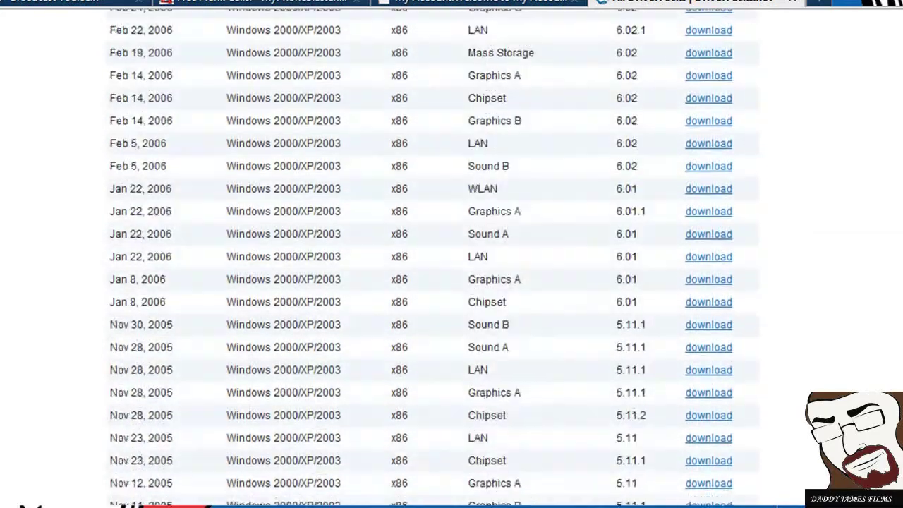
{"action": "scroll", "coordinate": [452, 282], "scroll_direction": "down", "scroll_amount": 20}
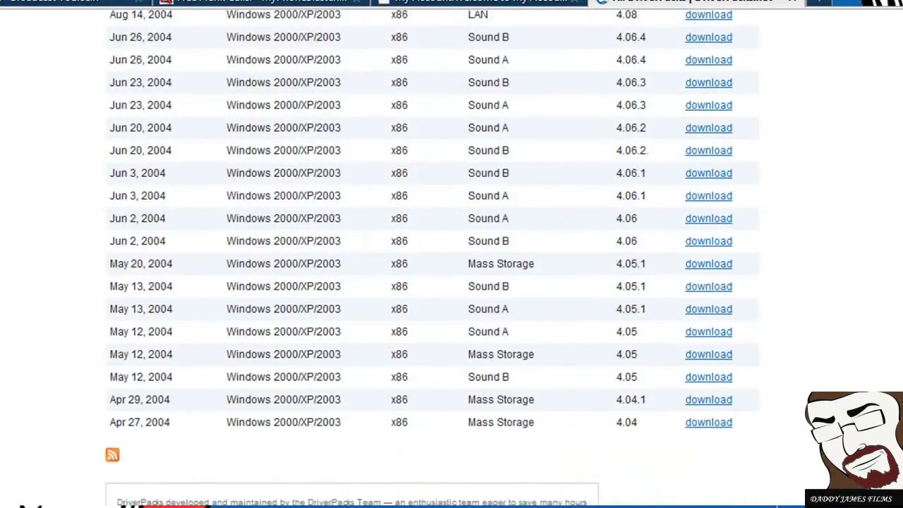
{"action": "scroll", "coordinate": [451, 282], "scroll_direction": "up", "scroll_amount": 20}
{"action": "scroll", "coordinate": [451, 282], "scroll_direction": "up", "scroll_amount": 20}
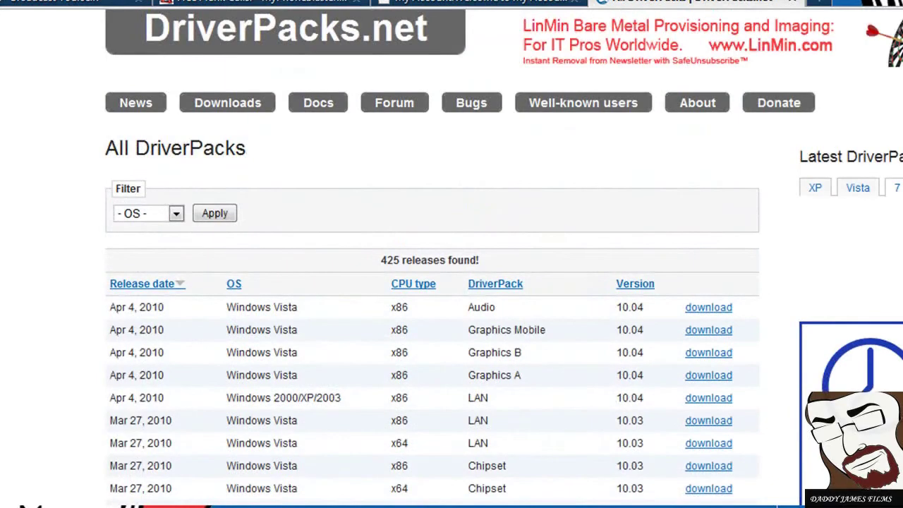